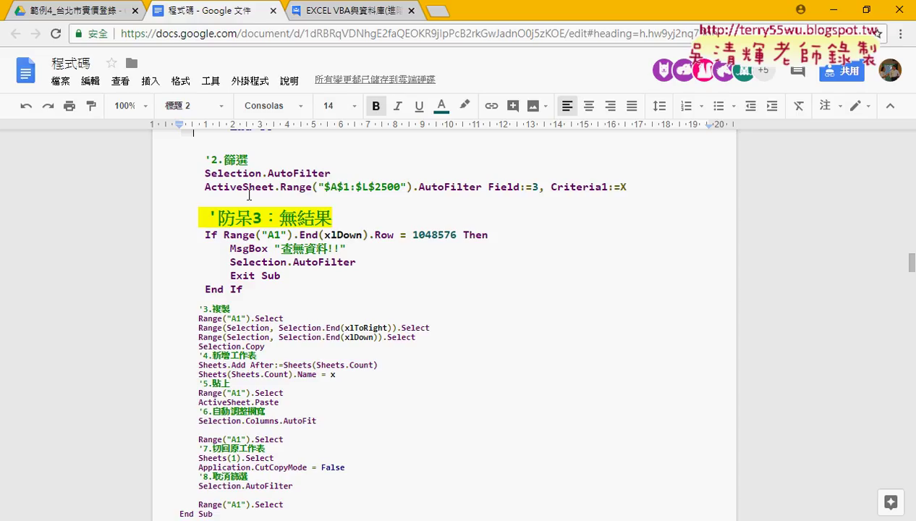
Step: Select the ActiveSheet.Range AutoFilter line in the Google Docs notes and bring the Excel workbook forward
drag(200, 188, 630, 188)
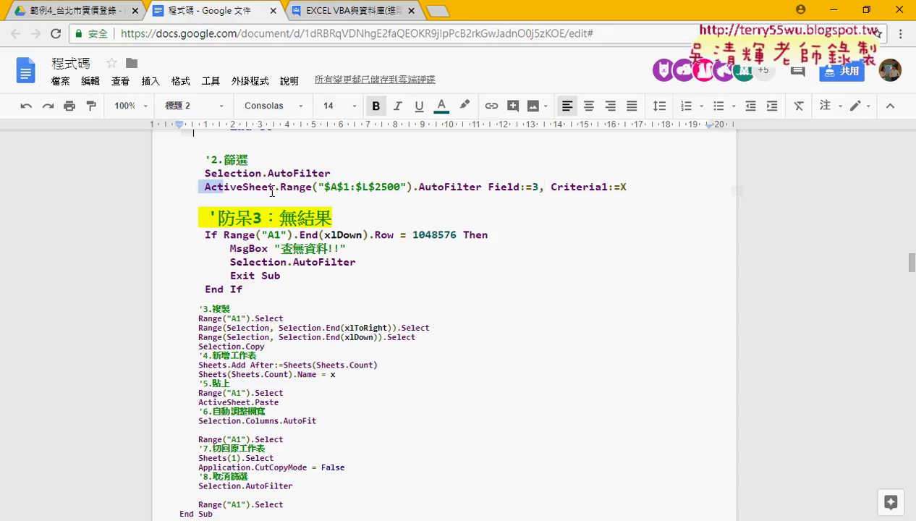
click(299, 519)
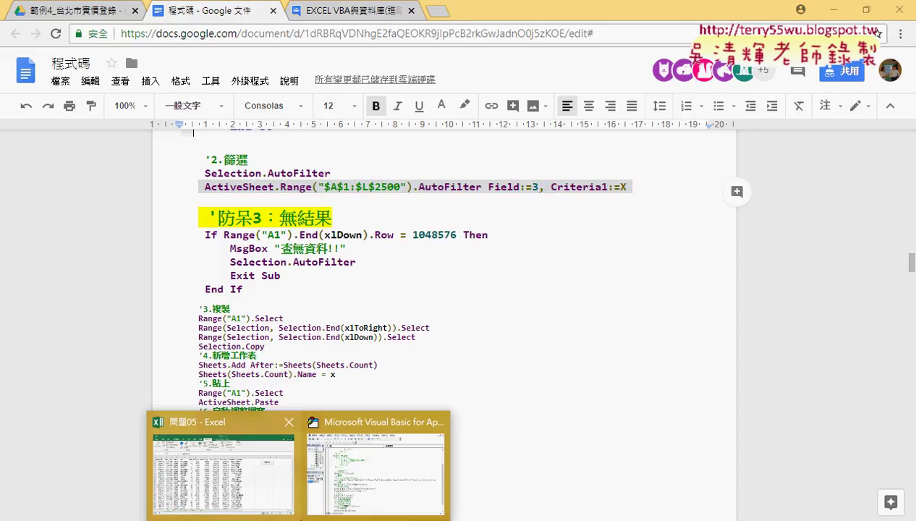
click(257, 485)
Step: Run the 篩選業務 macro with the name 小陳 and view the new 小陳 sheet
click(710, 185)
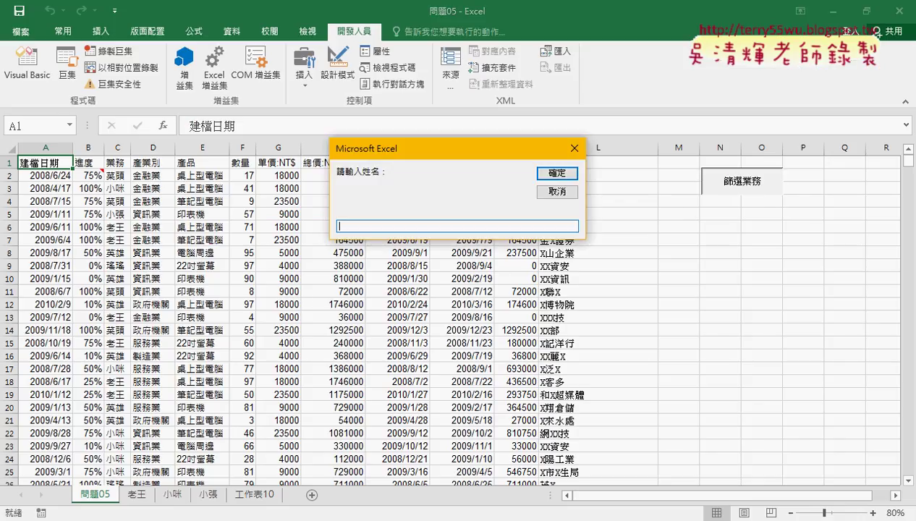
text(ㄒㄧㄠ)
text(ˇㄔㄣˊ)
key(Return)
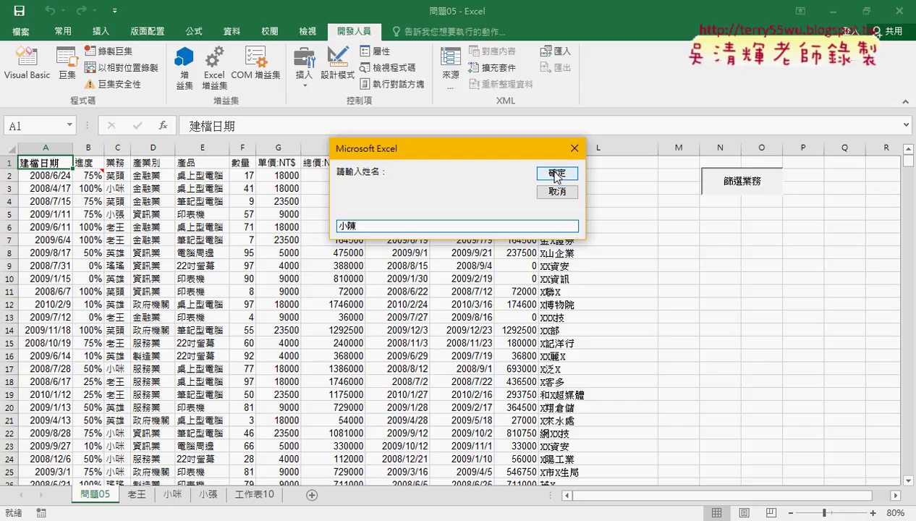
click(554, 175)
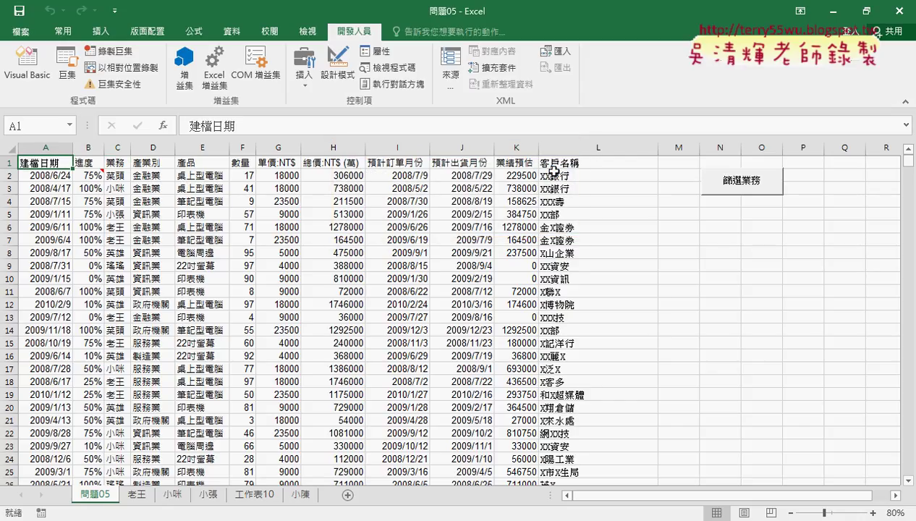
click(304, 497)
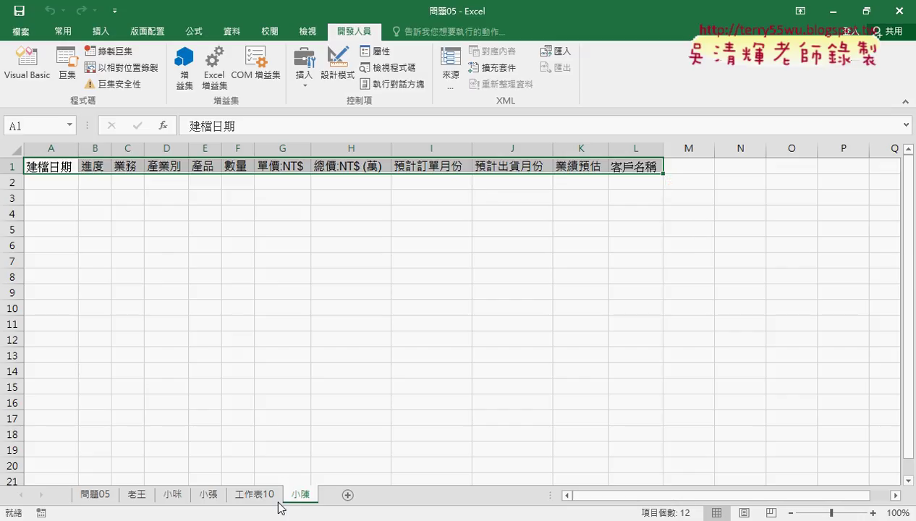
Step: Delete the header-only 小陳 sheet and go back to the 問題05 sheet
right_click(299, 495)
click(340, 347)
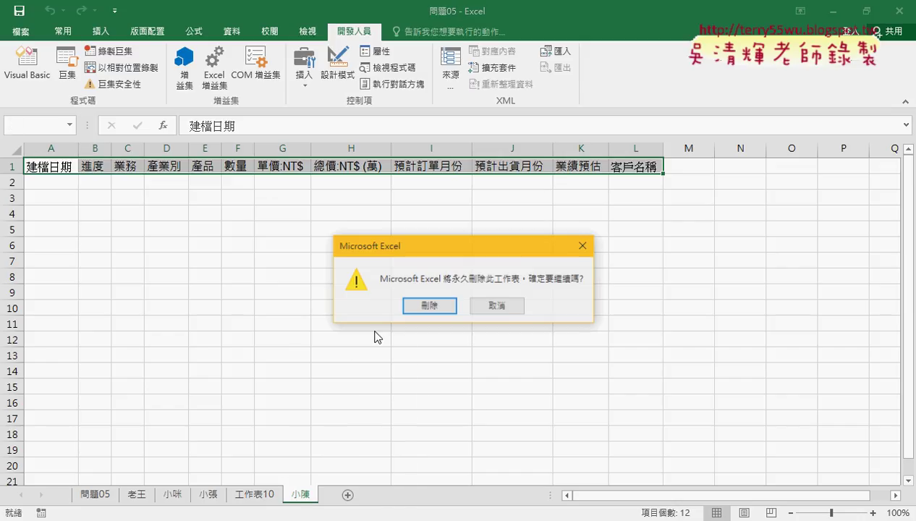
click(434, 307)
click(109, 494)
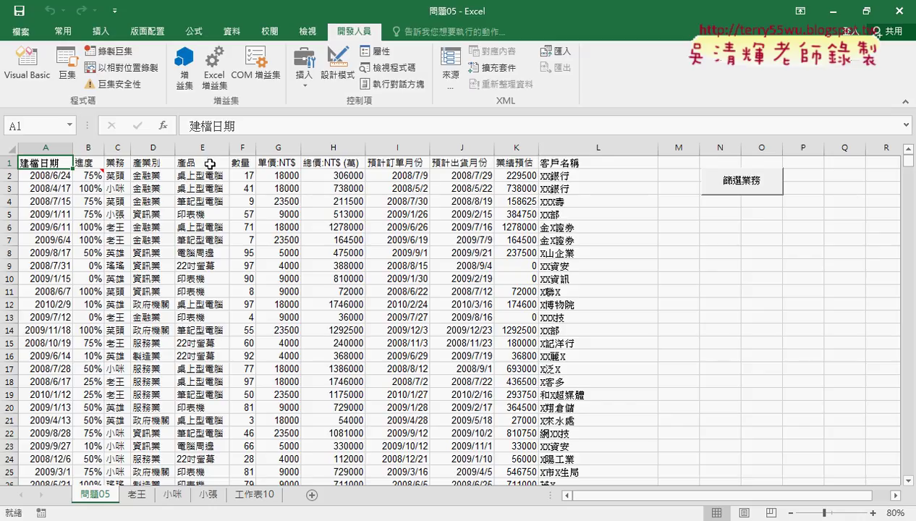
Step: Turn on Filter, apply a 業務 contains 小陳 text filter, and check the rows with Ctrl+Down/Up
click(232, 31)
click(442, 69)
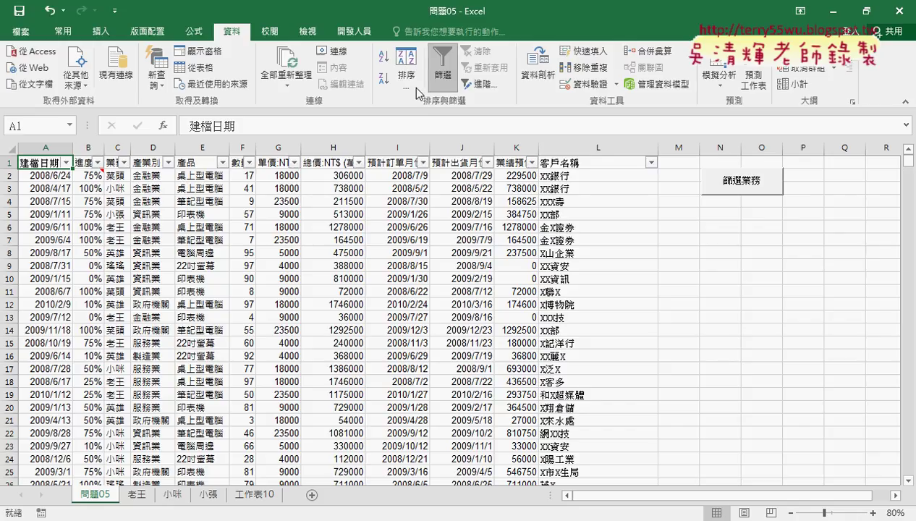
click(123, 162)
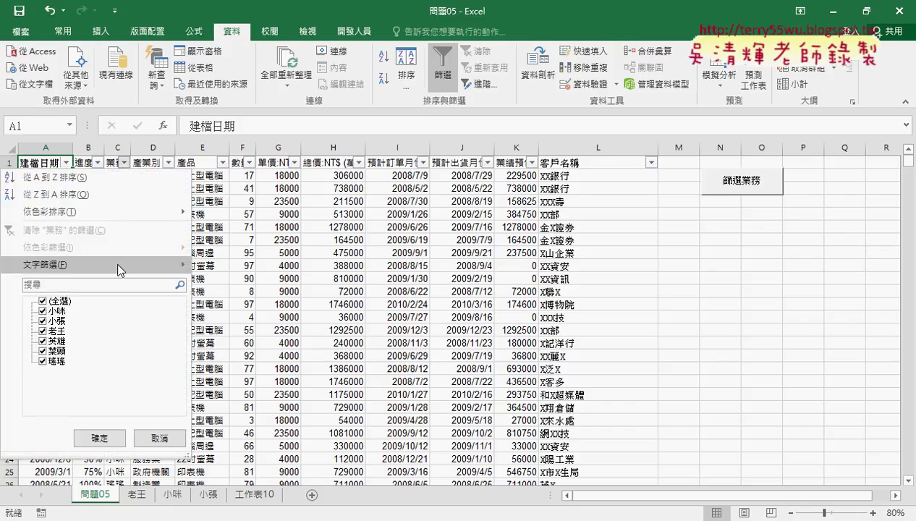
mouse_move(120, 266)
click(239, 336)
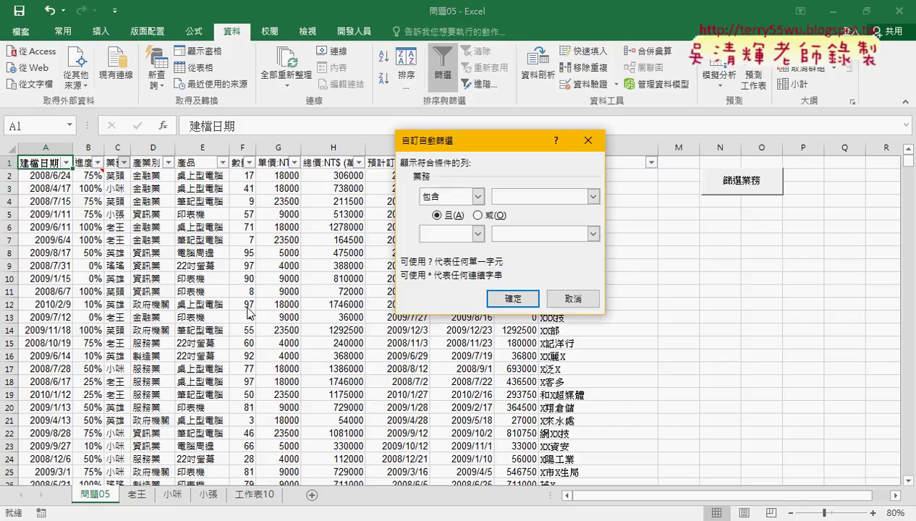
text(ㄒㄧㄠ)
text(小)
text(陳)
key(Return)
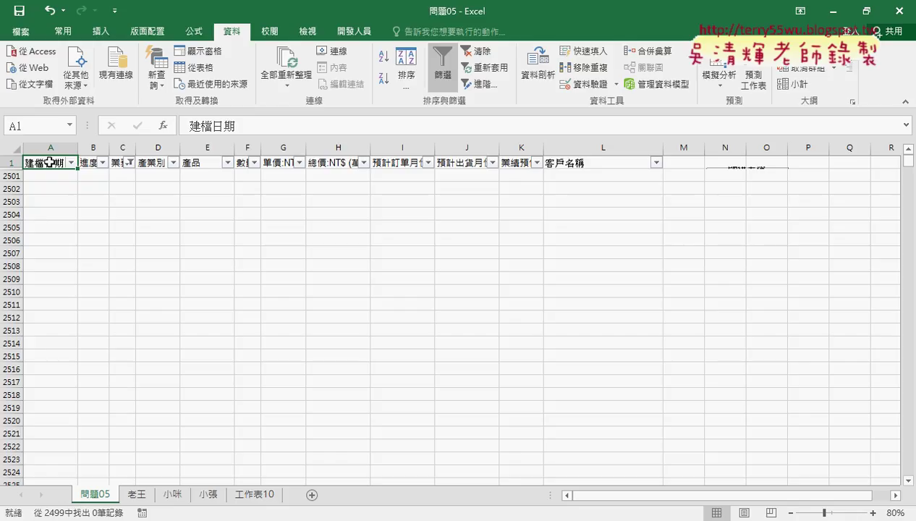
key(ctrl+Down)
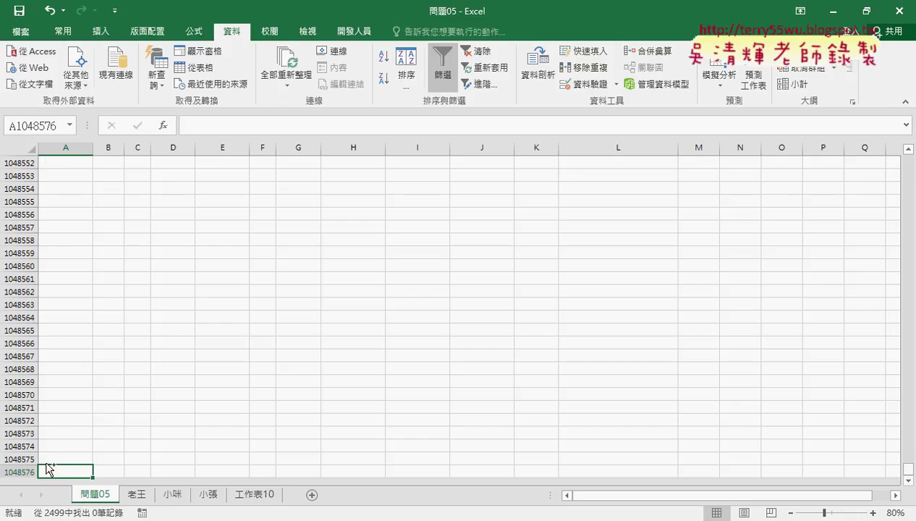
key(ctrl+Up)
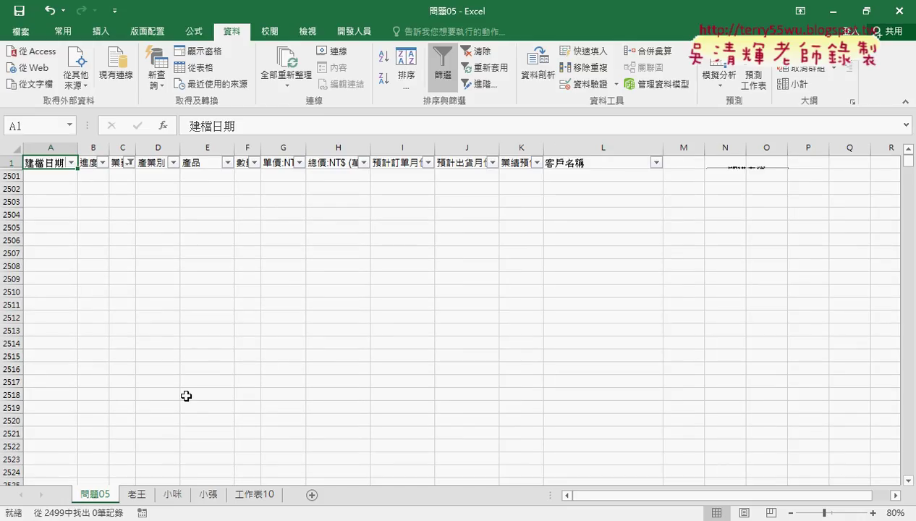
Step: Reapply the table filter and restrict 業務 to only 小咪
click(442, 72)
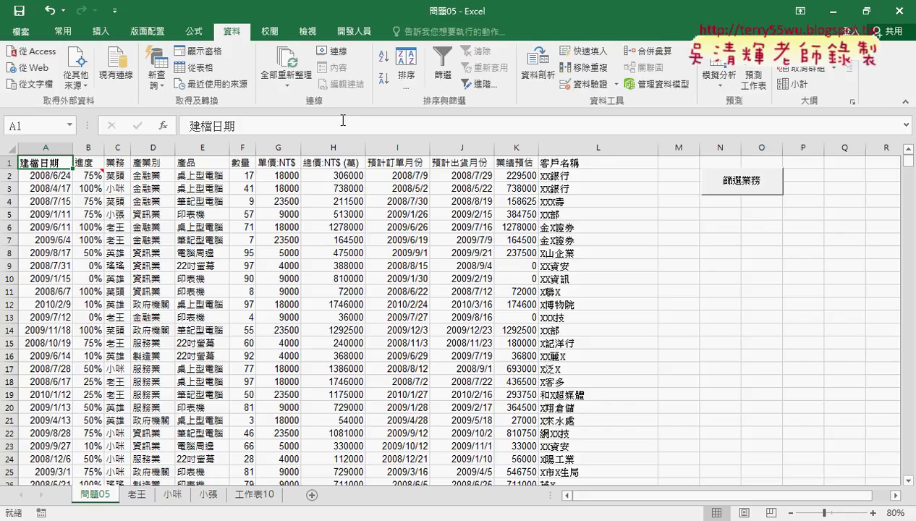
click(112, 162)
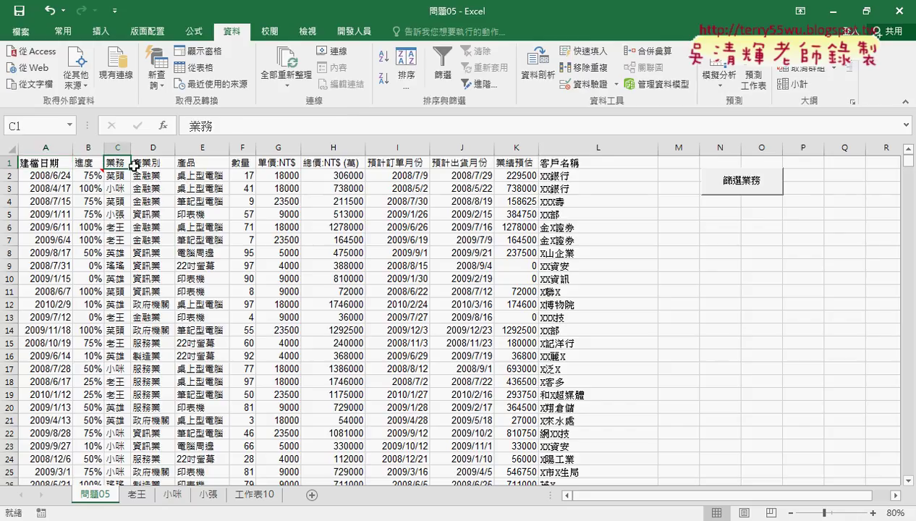
click(441, 73)
click(124, 162)
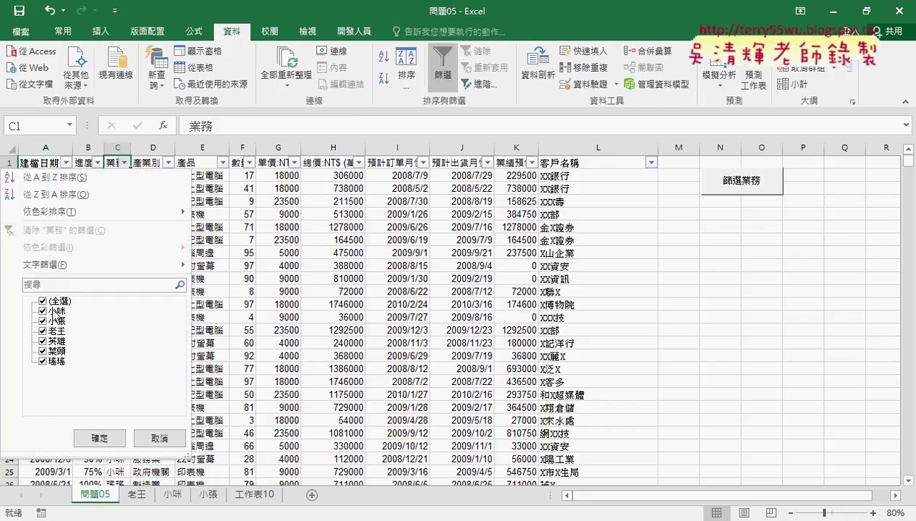
click(43, 301)
click(44, 310)
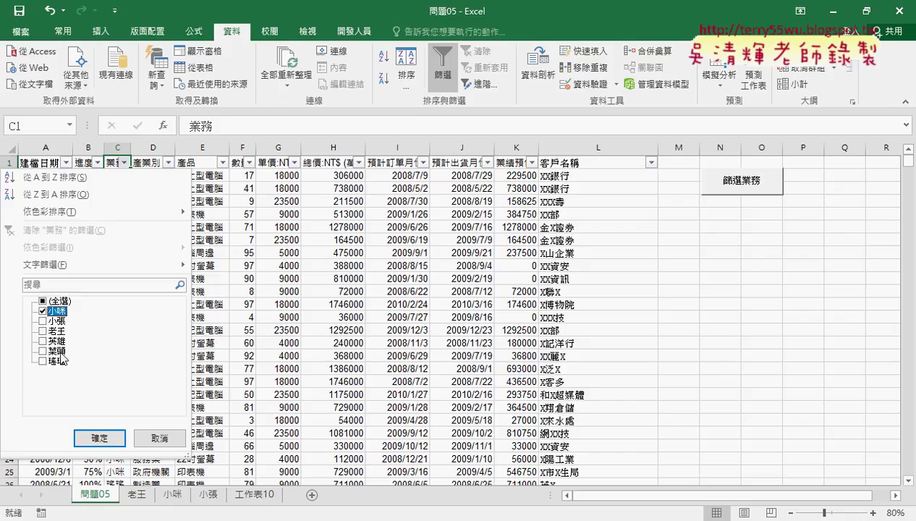
click(99, 437)
Step: Jump to the last filtered 小咪 row, then turn filtering off to show all rows
click(45, 164)
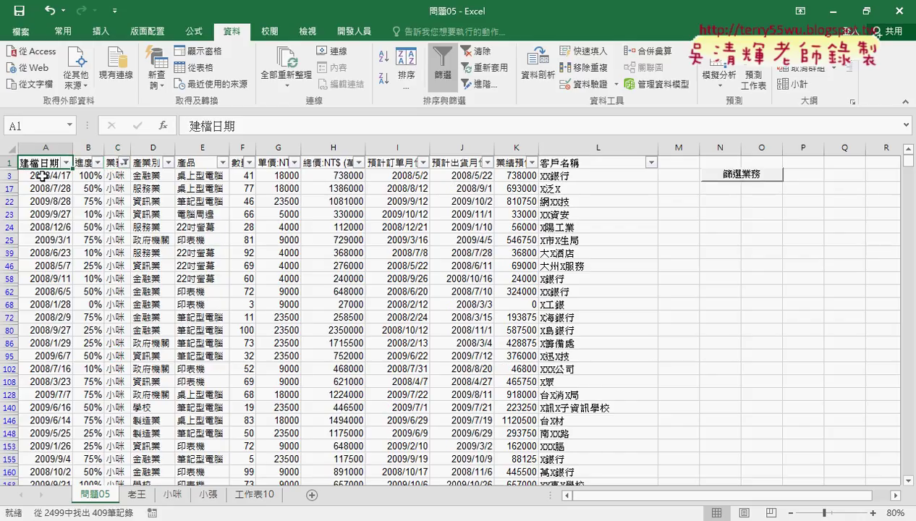
key(ctrl+Down)
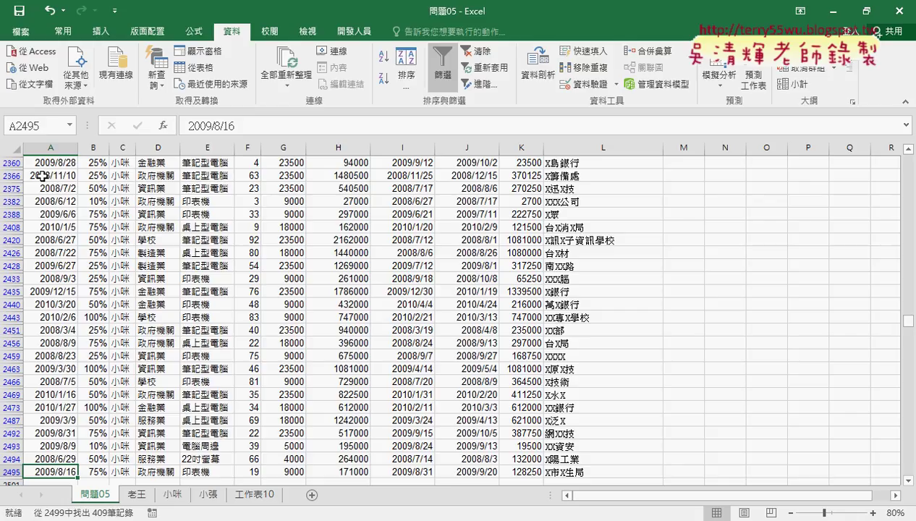
click(443, 63)
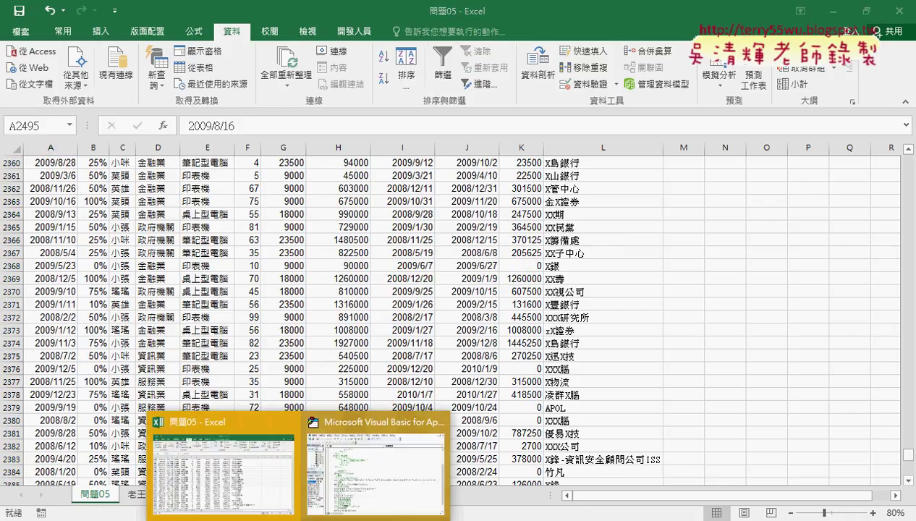
Step: In Module1, add two blank lines after the ActiveSheet.Range AutoFilter statement
click(357, 497)
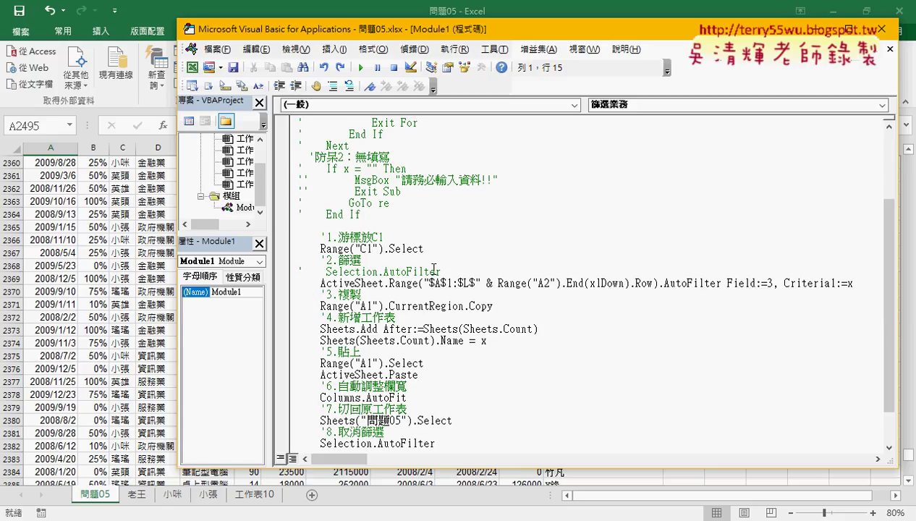
scroll(433, 269, down, 2)
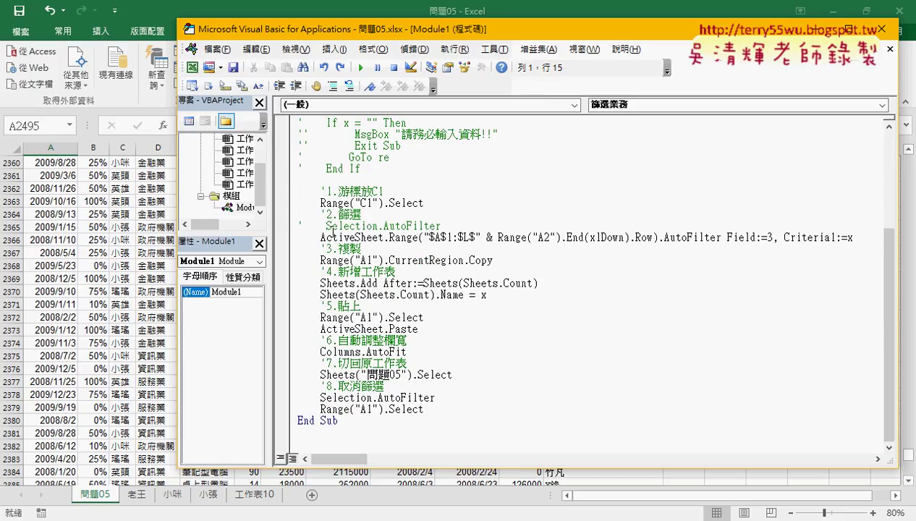
drag(327, 215, 419, 238)
click(463, 238)
click(846, 237)
key(Return)
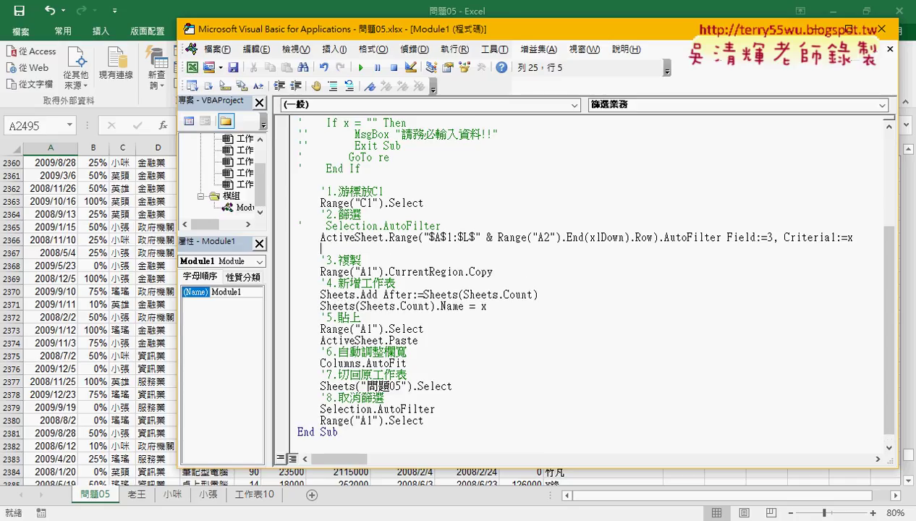
scroll(343, 154, up, 1)
scroll(342, 154, up, 2)
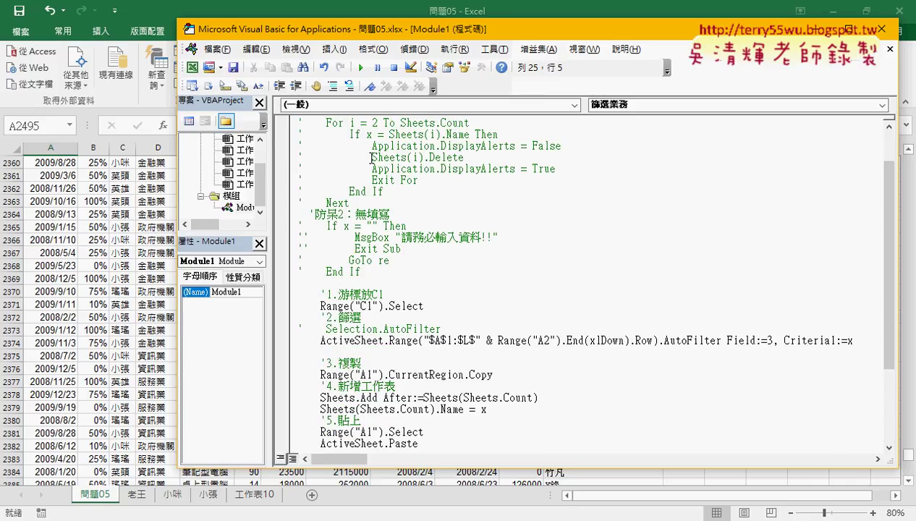
scroll(342, 251, down, 1)
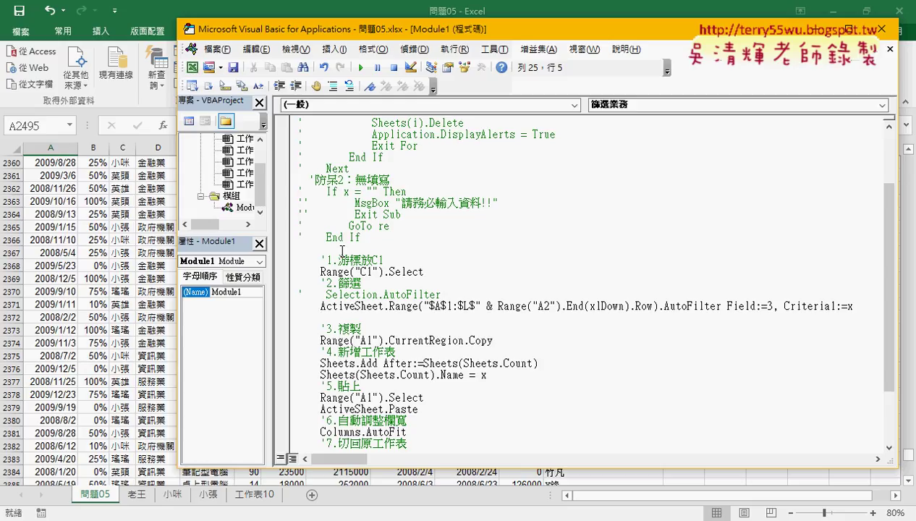
scroll(342, 251, down, 2)
key(Return)
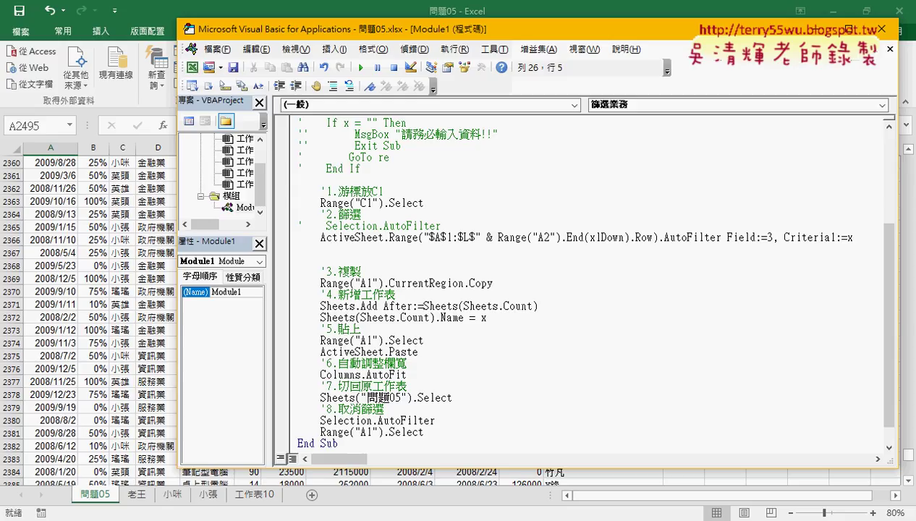
Step: Copy the '防呆3：無結果 comment from the Google Docs notes into the module, with a line below it
click(228, 463)
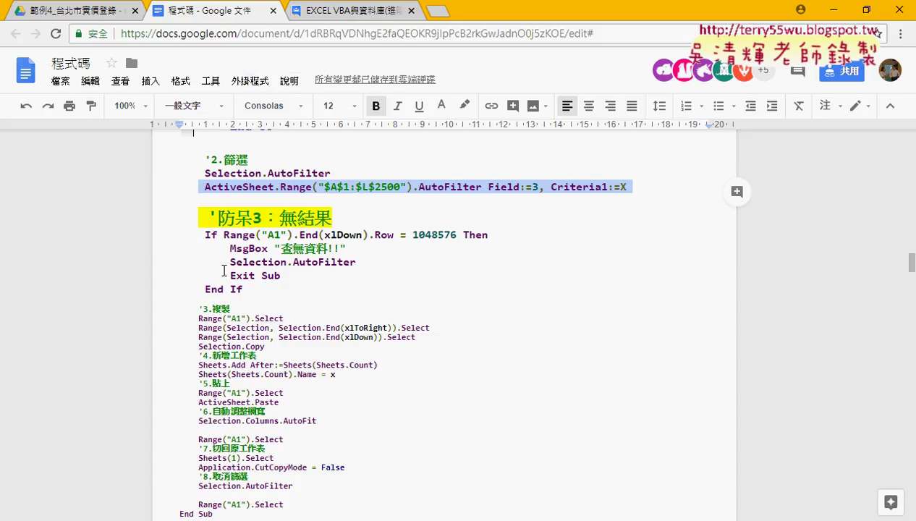
drag(339, 218, 161, 214)
key(ctrl+c)
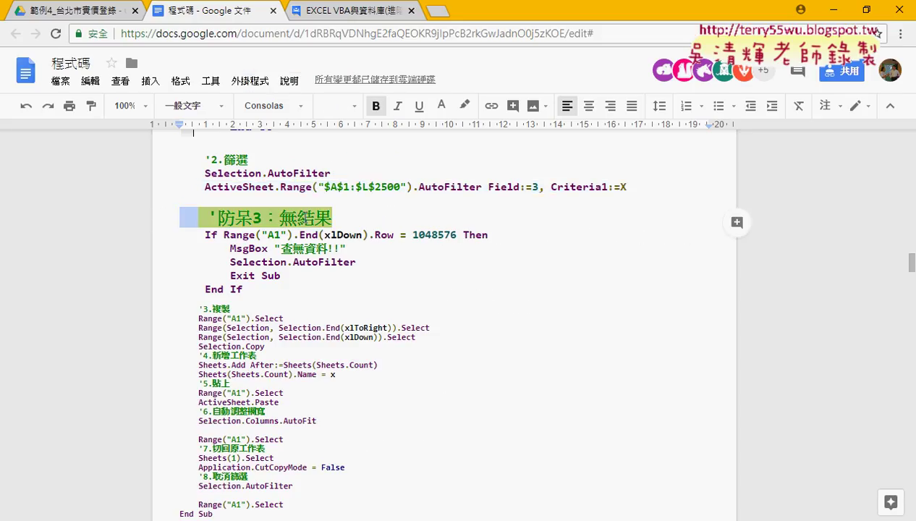
click(832, 10)
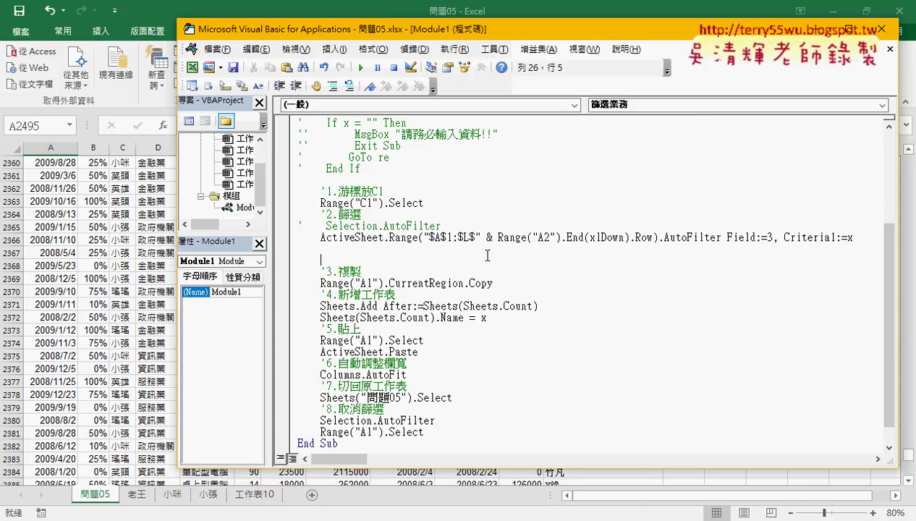
click(329, 246)
key(ctrl+v)
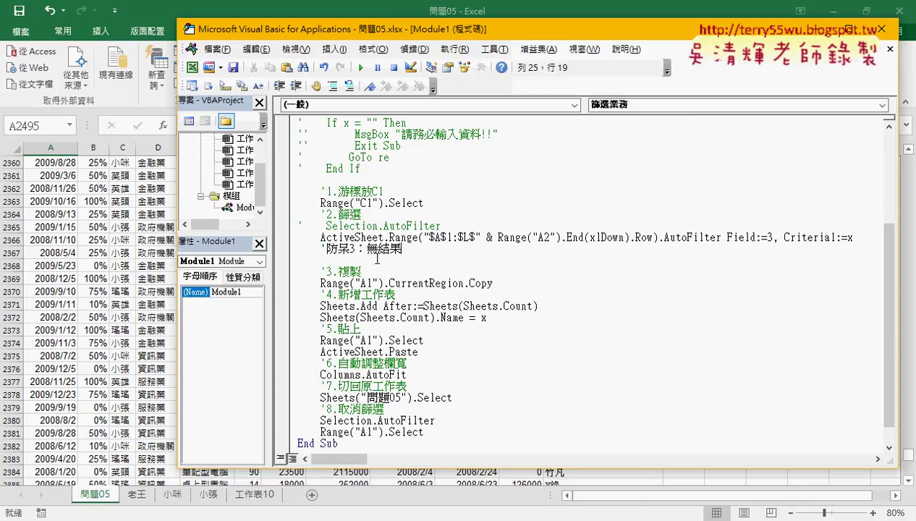
key(Return)
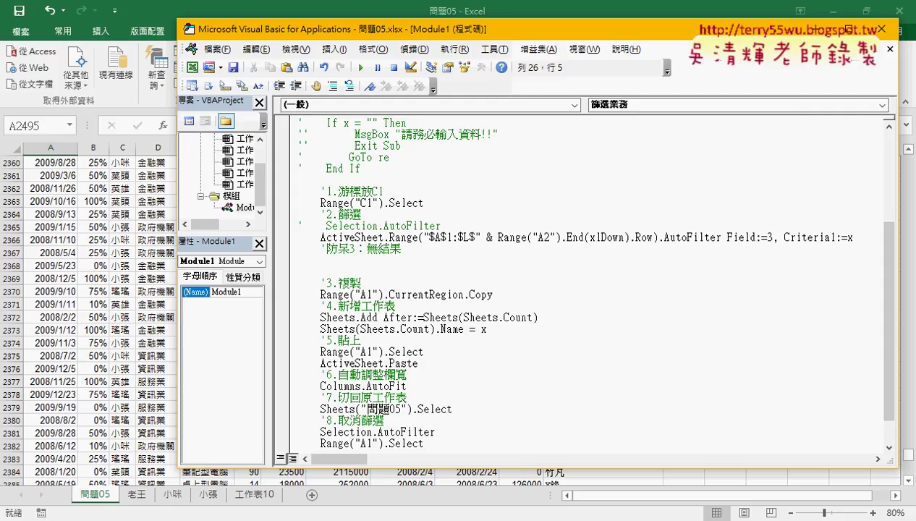
Step: Type If Range("A1").End(xlDown).Row = 1048576 Then, fixing the Then typo, and start End If
text(if )
text(rang)
text(e(")
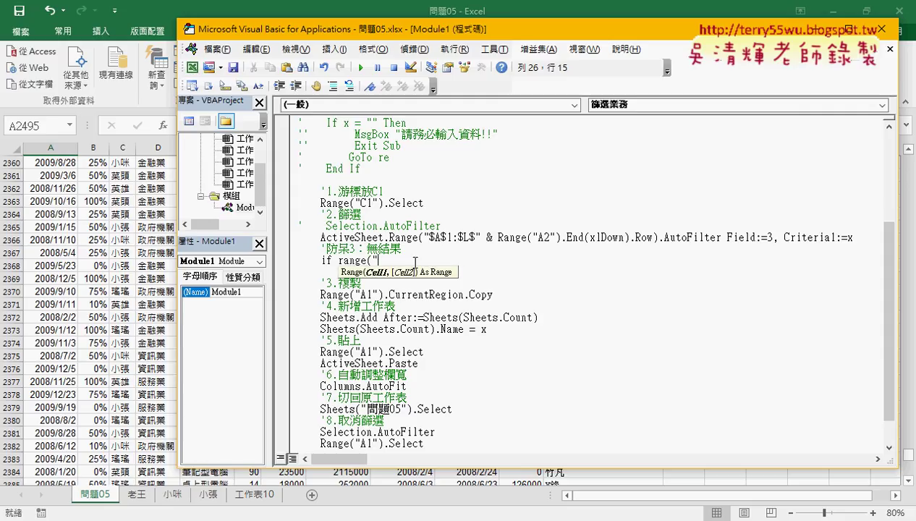
text(A1)
text("))
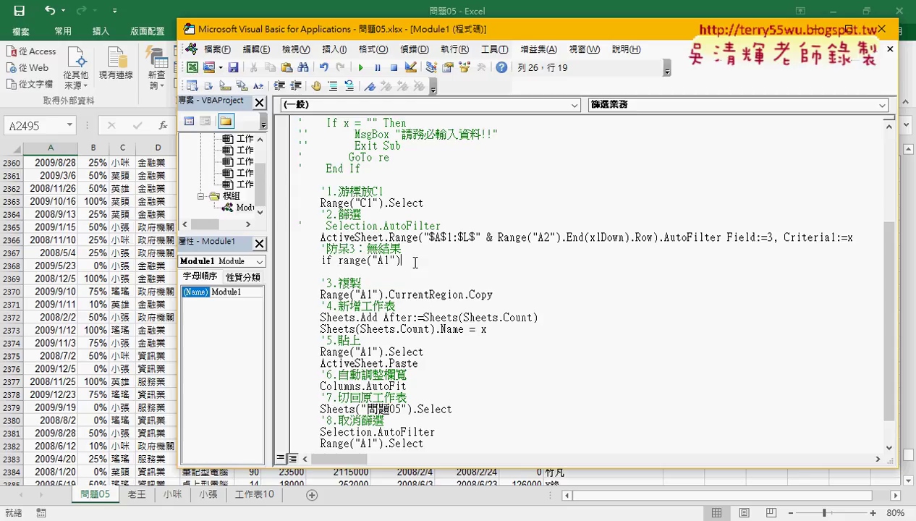
text(.)
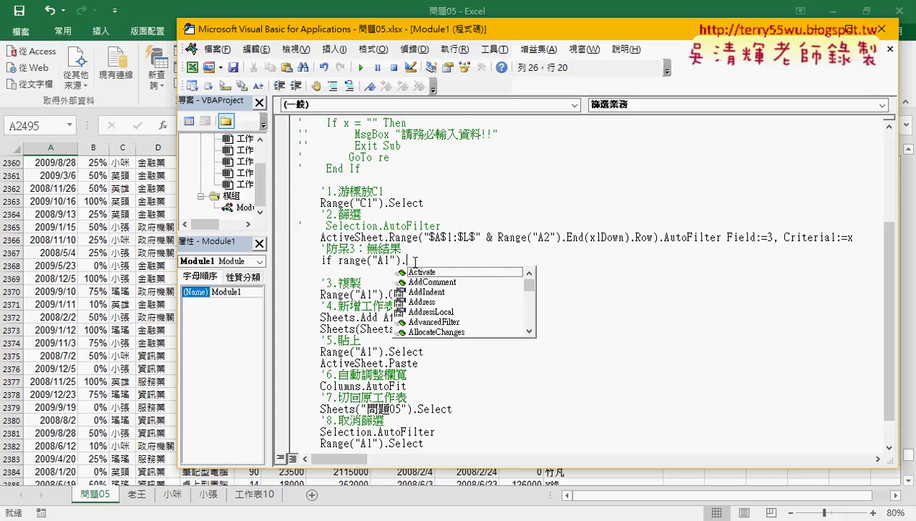
text(End )
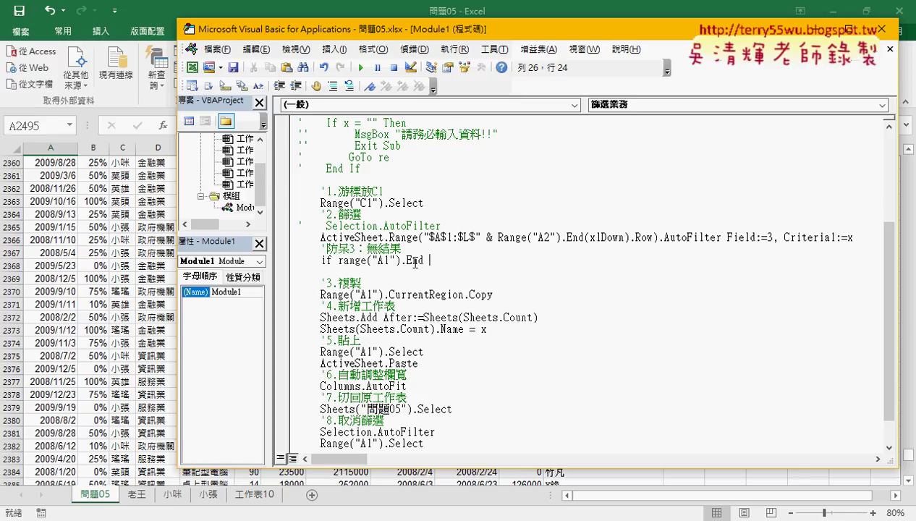
text(()
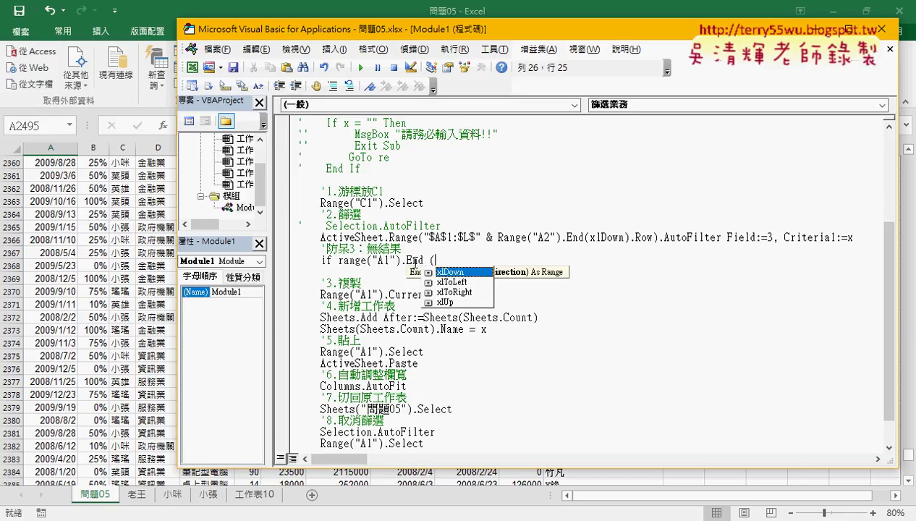
text(xlDown ).)
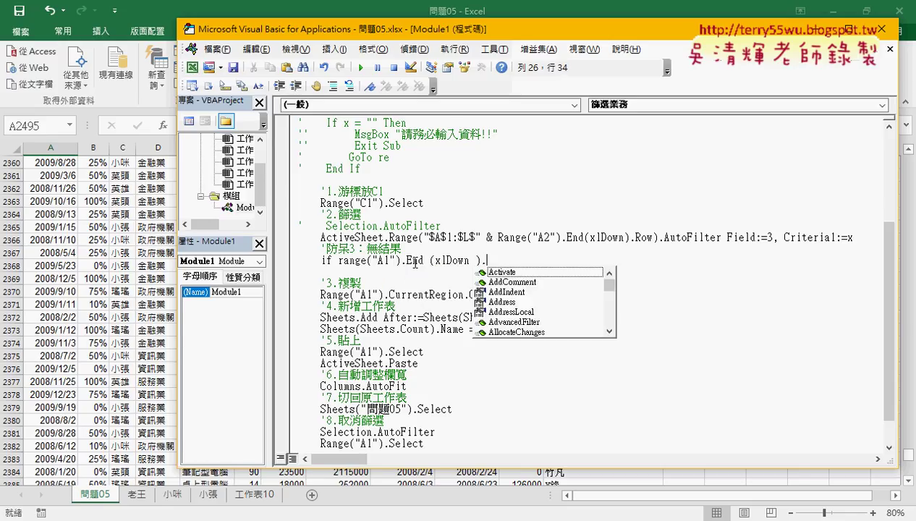
text(row)
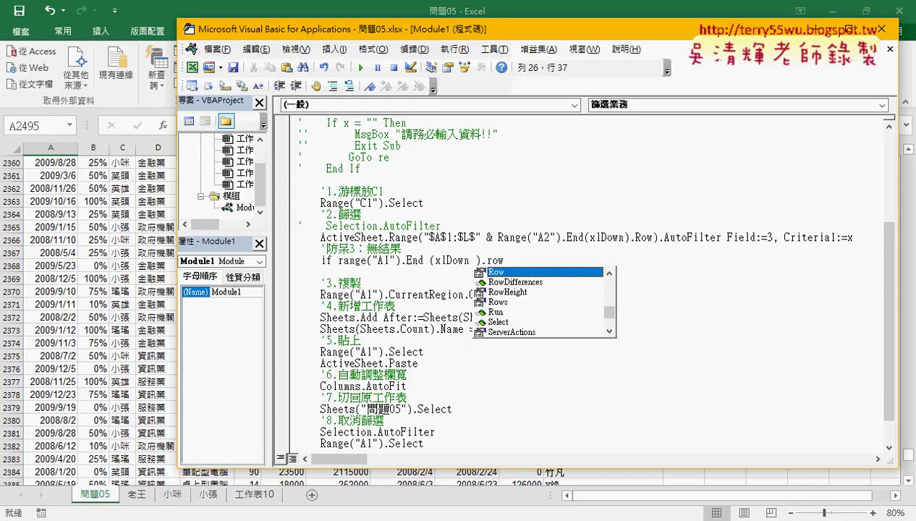
text(=1)
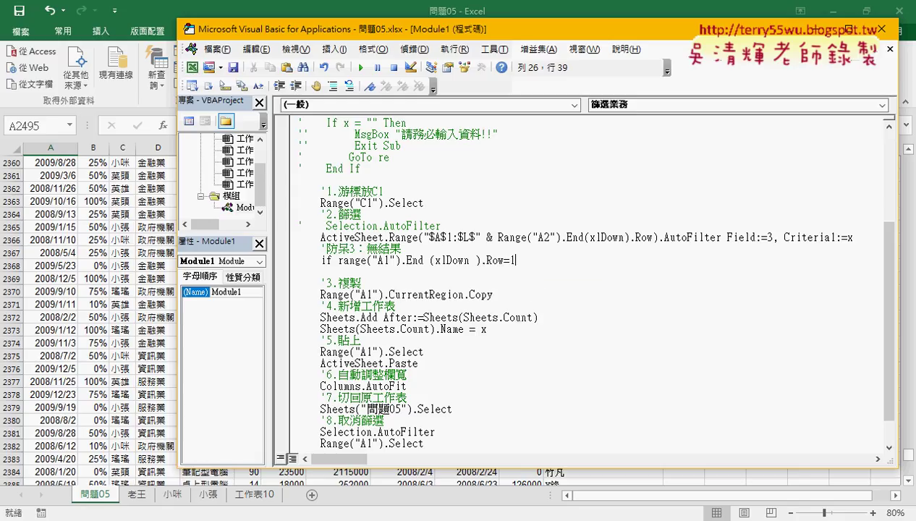
text(0485)
text(76)
text( th)
text(ne)
key(BackSpace)
key(BackSpace)
text(en)
key(Return)
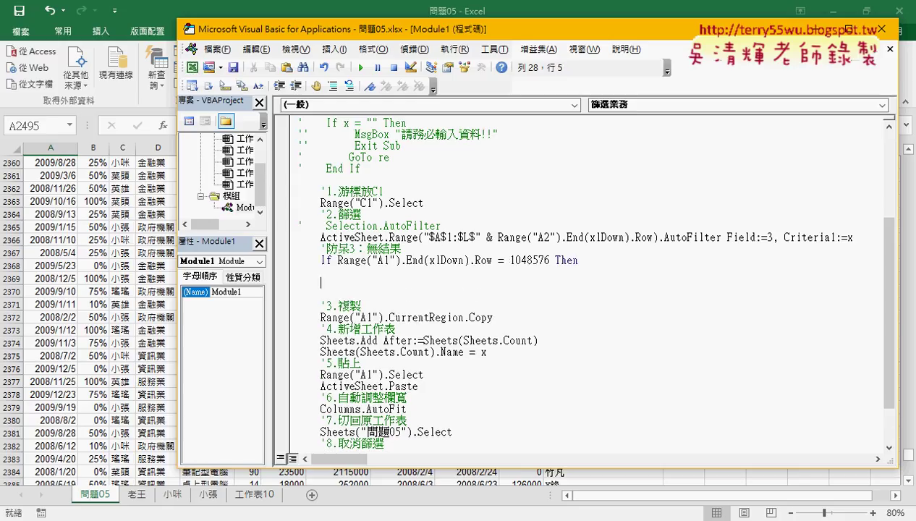
text(end )
text(if)
Step: Complete the End If line and dismiss the compile error
key(Return)
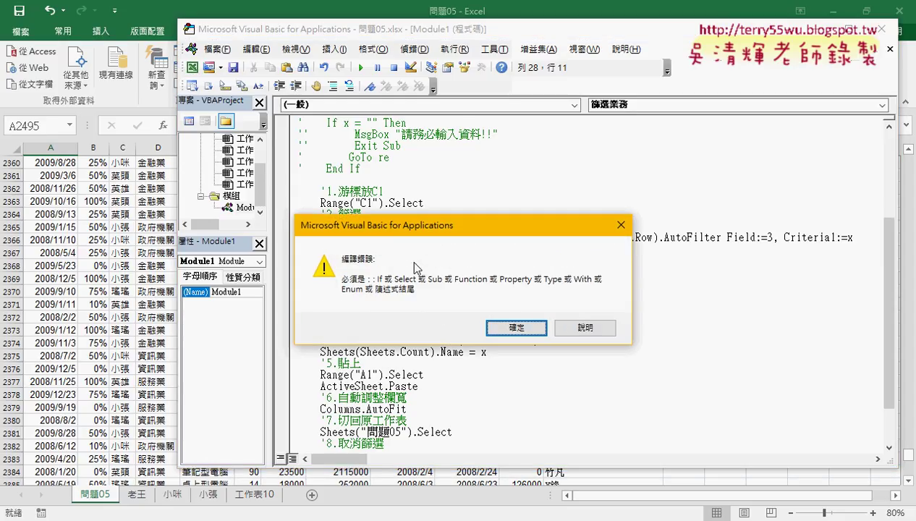
key(Return)
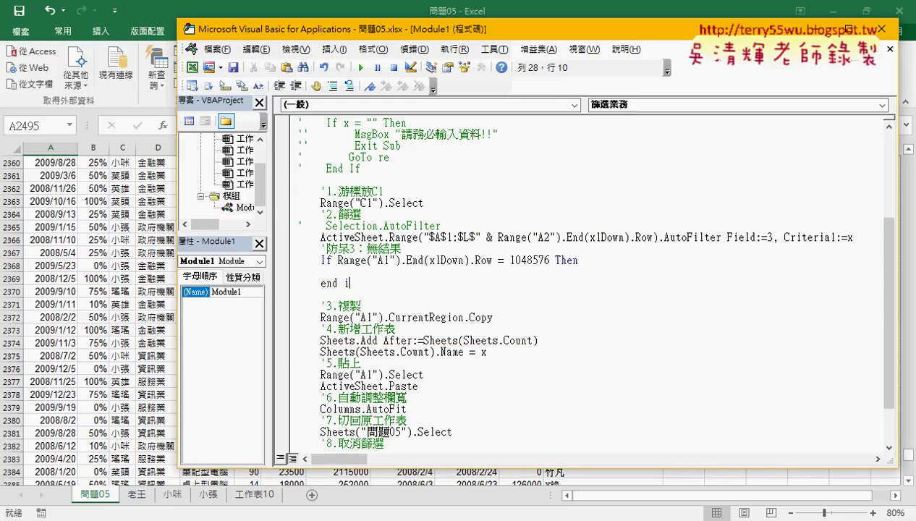
text(if)
click(343, 268)
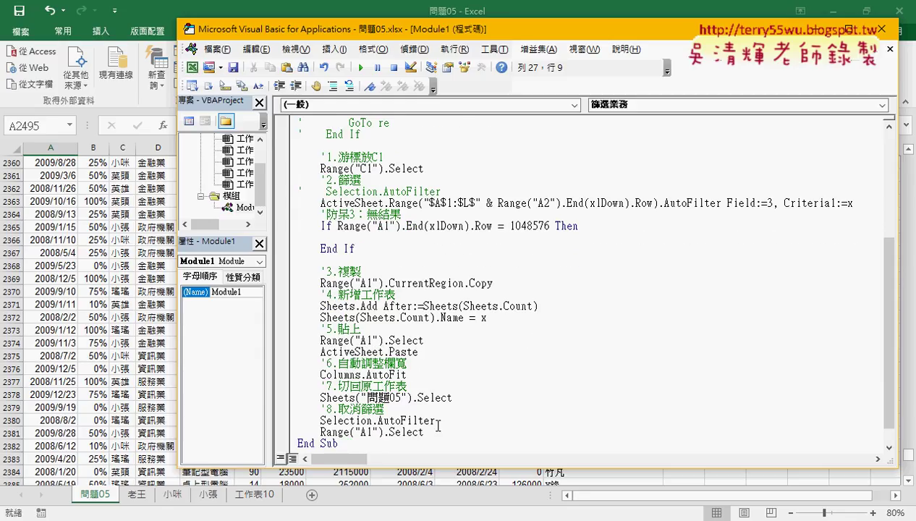
Step: Copy Selection.AutoFilter into the If block and add Exit Sub after it
mouse_move(436, 420)
mouse_down()
mouse_move(320, 421)
mouse_move(371, 247)
mouse_up()
text(Selection.AutoFilter)
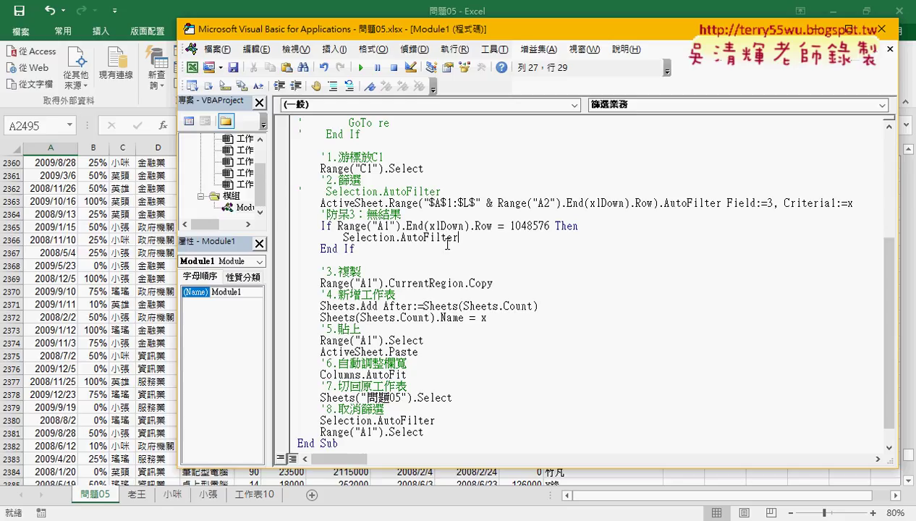
key(Return)
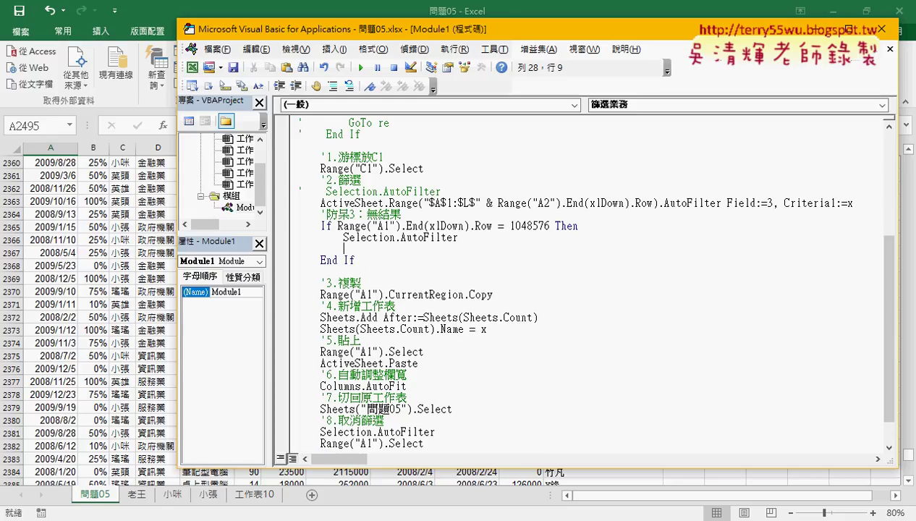
text(exi)
text(t s)
text(ub)
drag(461, 239, 297, 239)
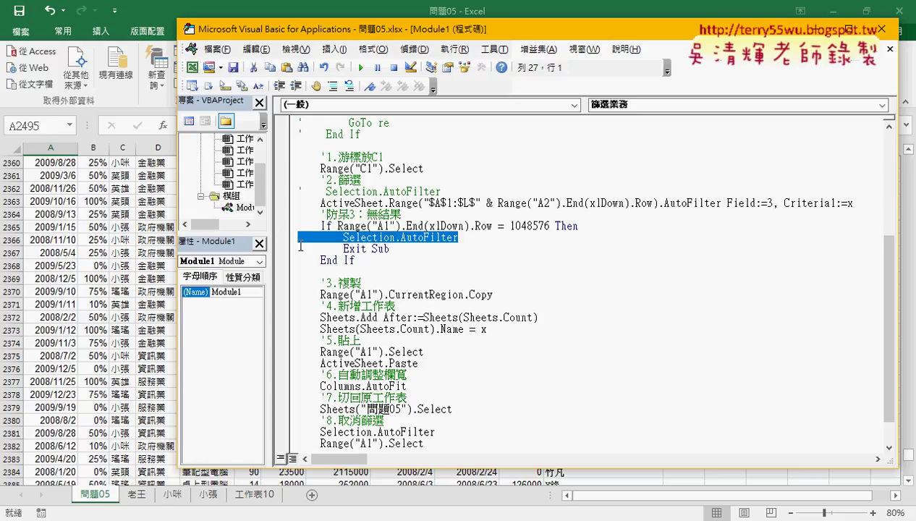
Step: Insert an indented MsgBox "查無結果!!" line at the top of the If block
click(578, 227)
key(Return)
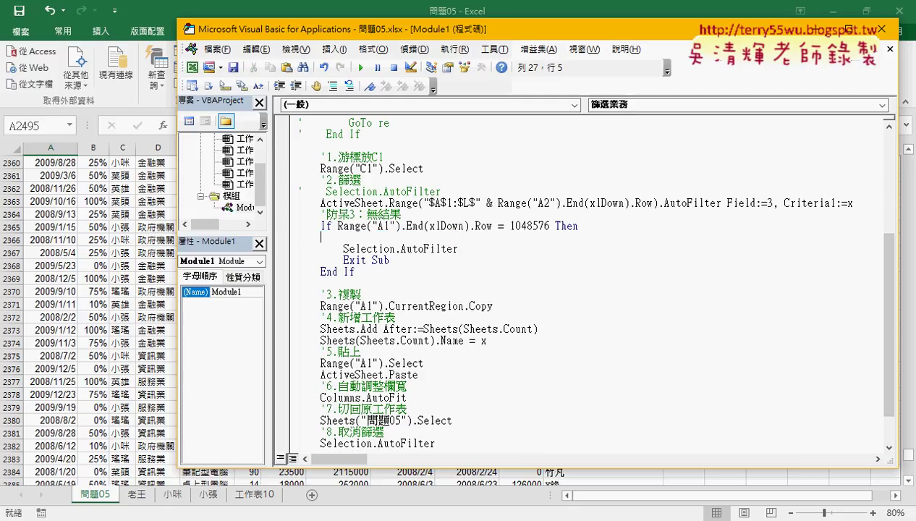
key(Tab)
text(m)
text(s)
text(gb)
text(ox)
text( ")
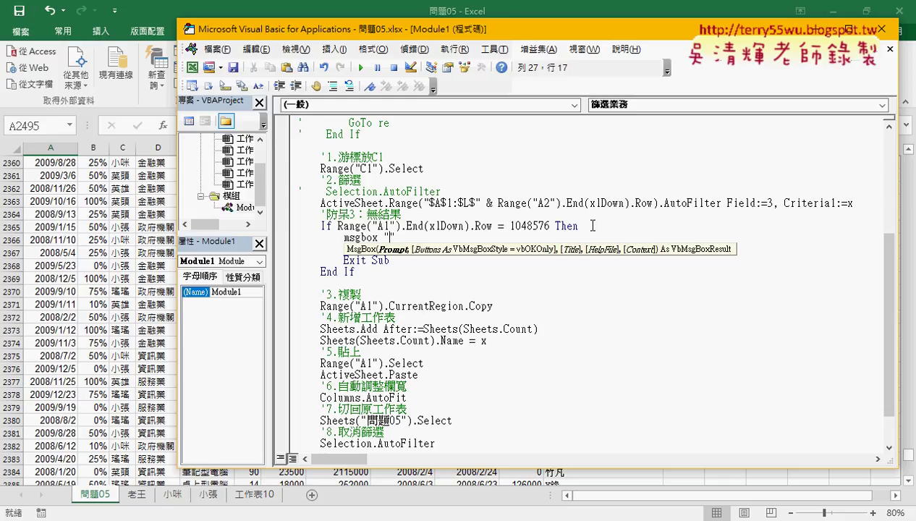
key(Up)
key(Up)
key(shift+Left)
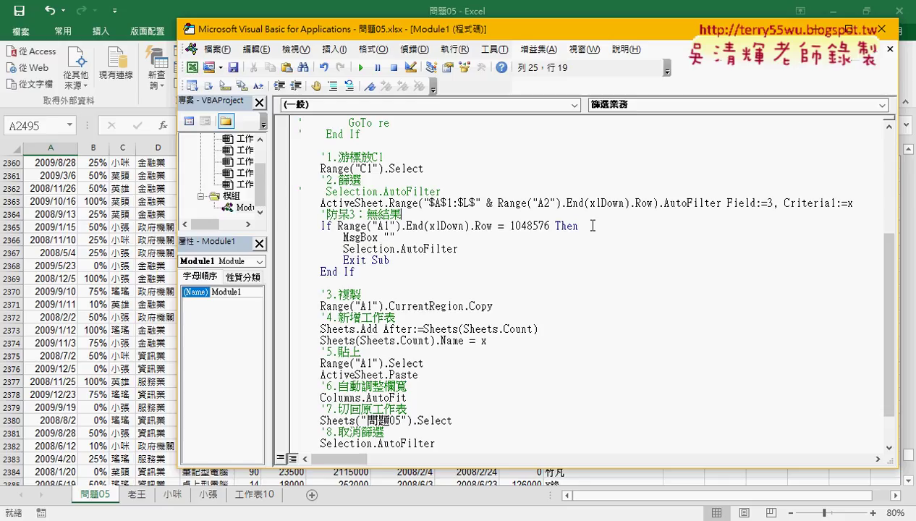
key(shift+Left)
key(shift+Left)
key(ctrl+c)
key(Down)
key(Down)
key(Right)
key(Right)
key(Right)
key(Right)
key(Right)
key(ctrl+v)
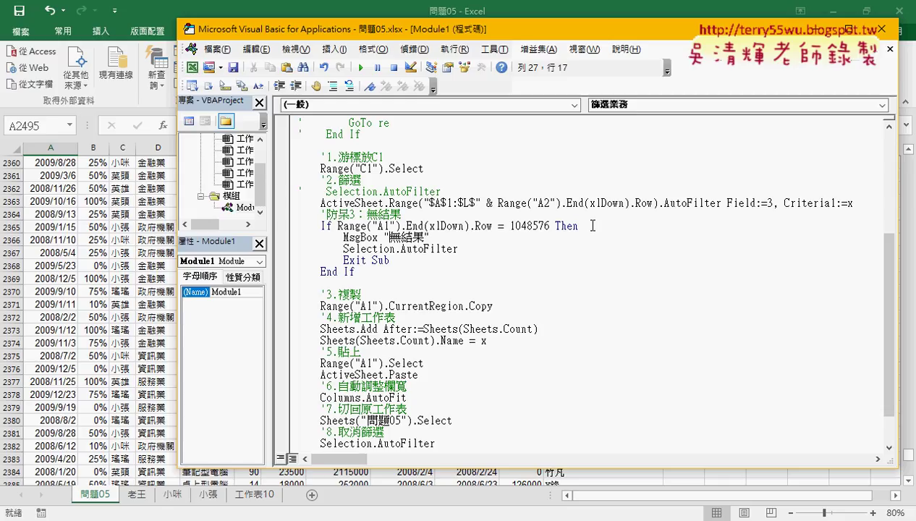
text(查)
key(Return)
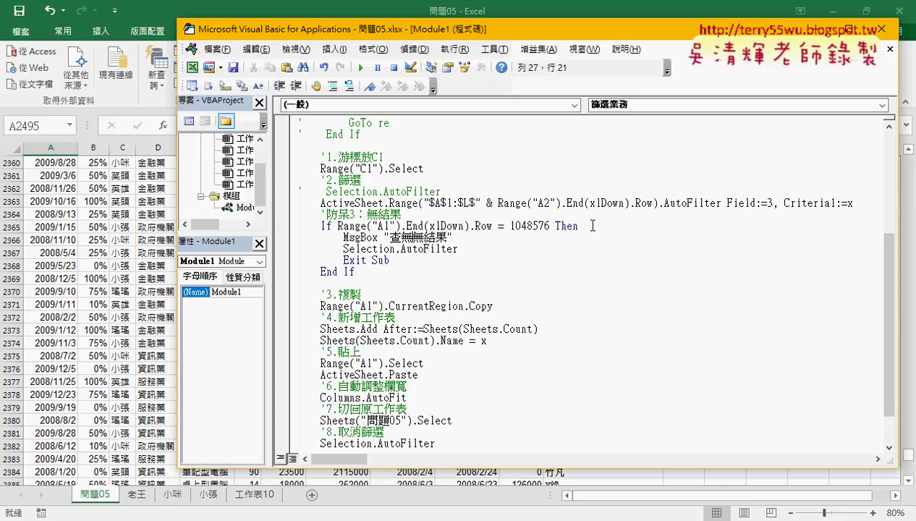
key(Right)
key(Right)
key(Right)
text(!!)
key(Right)
Step: Add vbCritical as the MsgBox style argument
text(,)
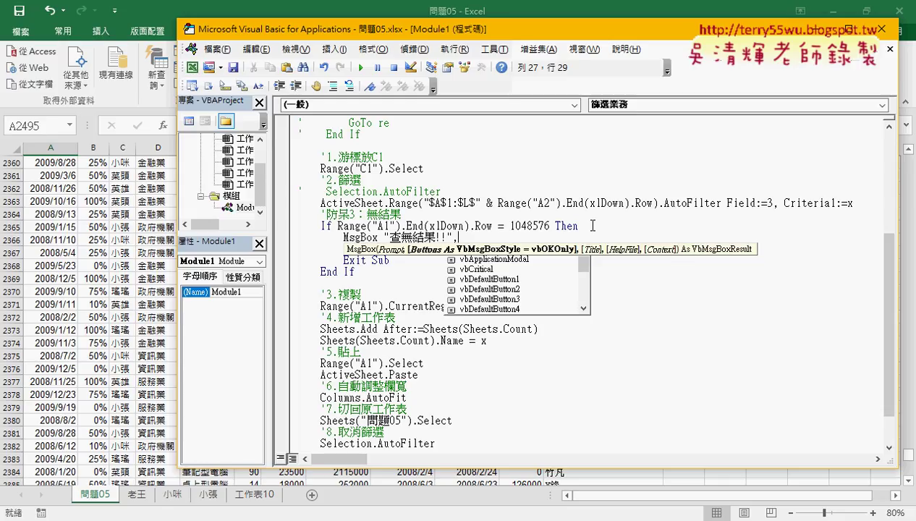
key(Down)
key(Down)
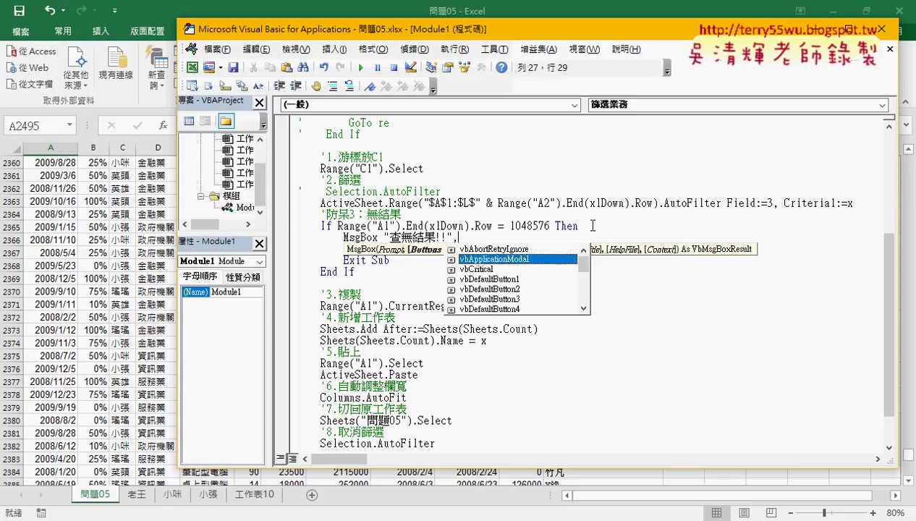
key(Down)
key(Down)
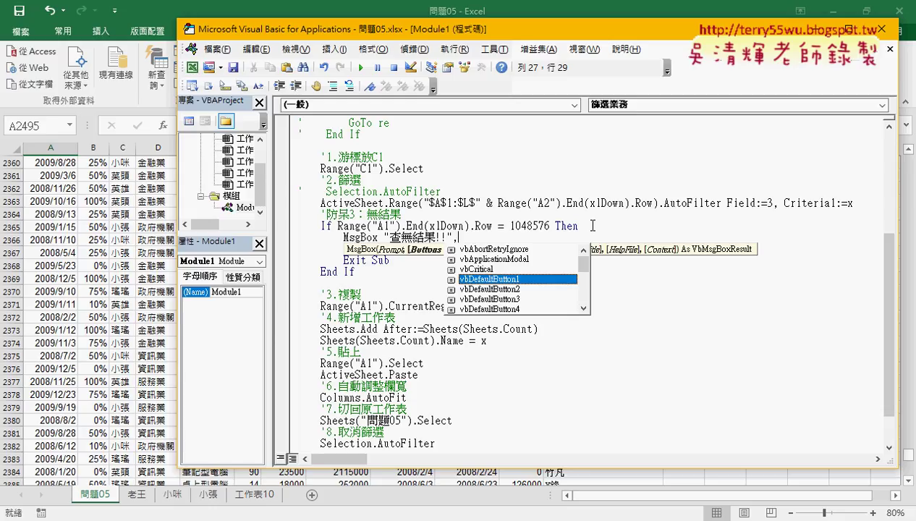
key(Up)
key(Up)
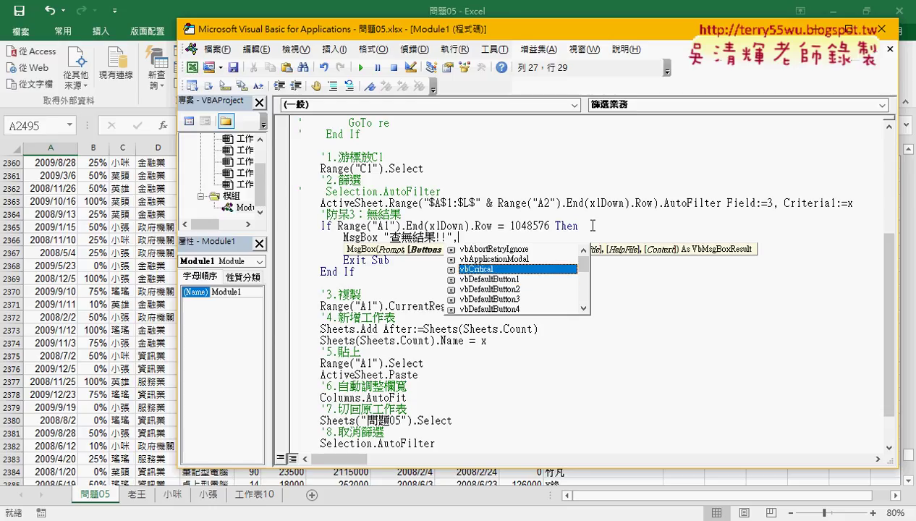
key(space)
click(554, 335)
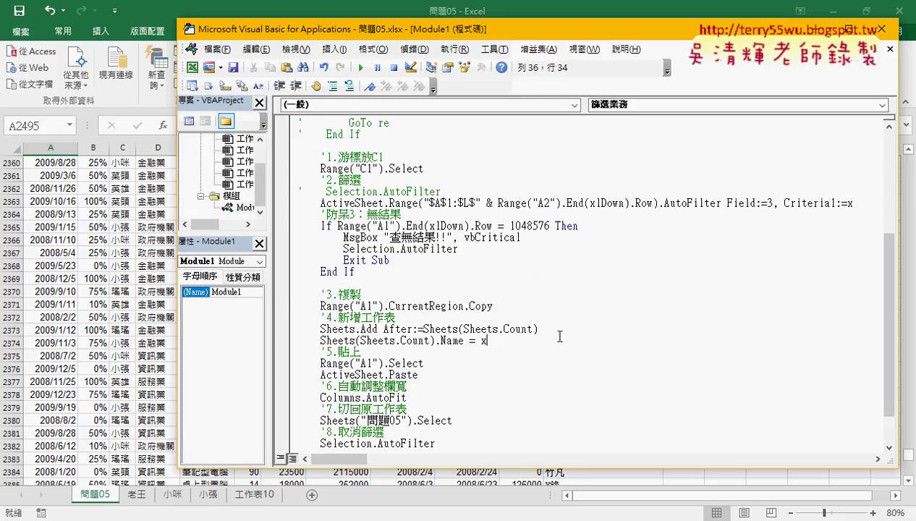
Step: Set a breakpoint on the no-result If line that checks down to row 1048576
drag(550, 226, 509, 226)
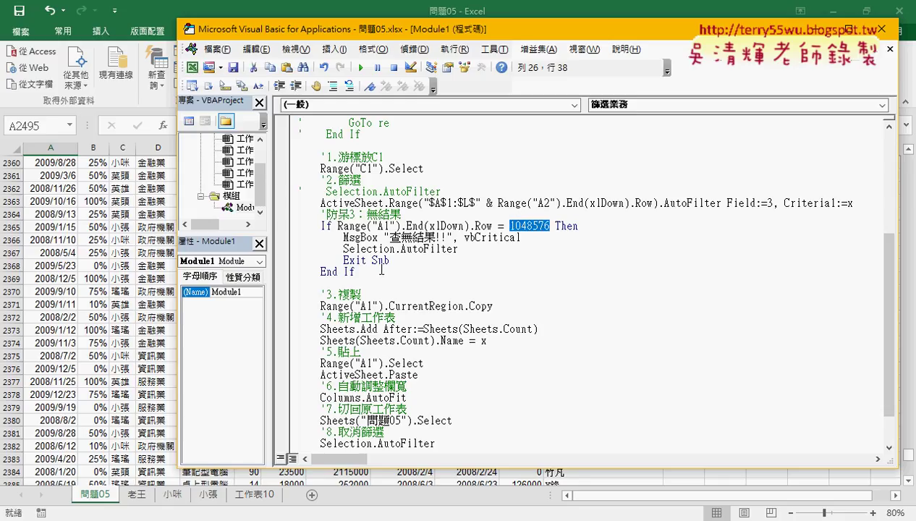
drag(365, 270, 280, 224)
click(282, 225)
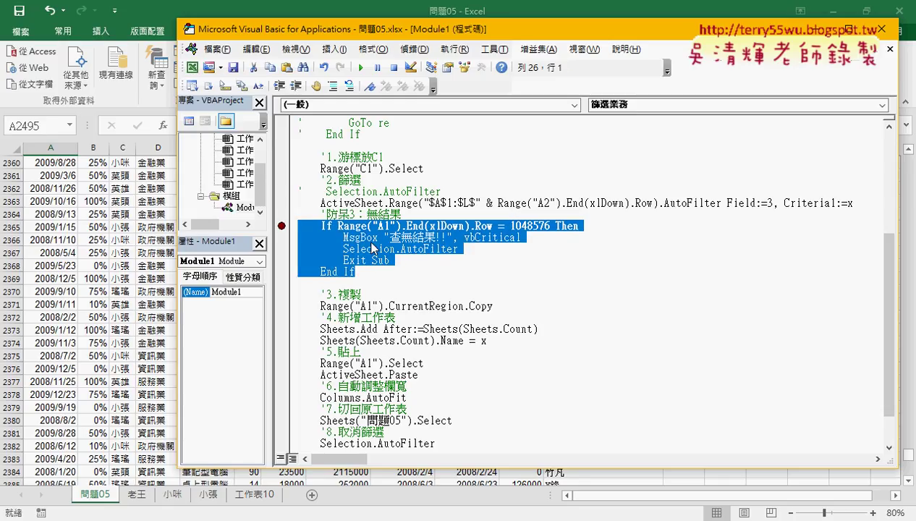
Step: Run the 篩選業務 macro from the worksheet with the name X
click(118, 267)
scroll(731, 261, up, 3)
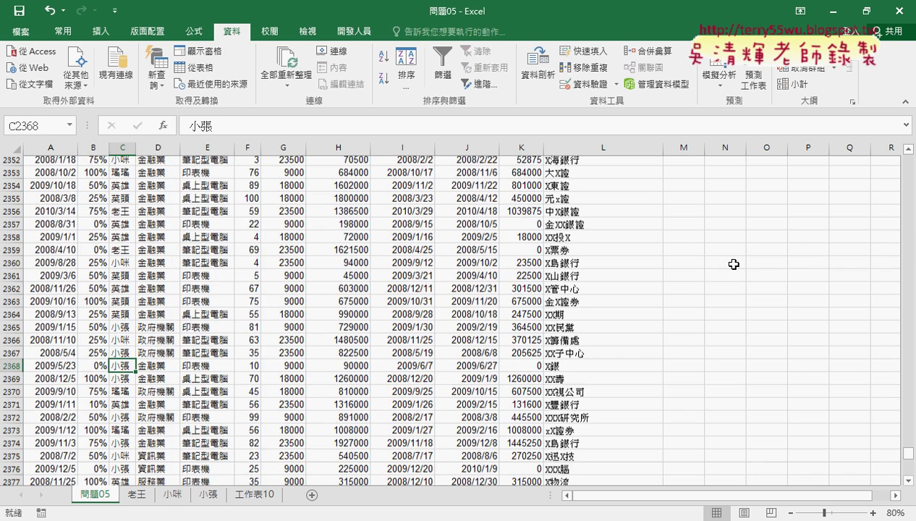
scroll(731, 261, up, 4)
drag(909, 458, 907, 161)
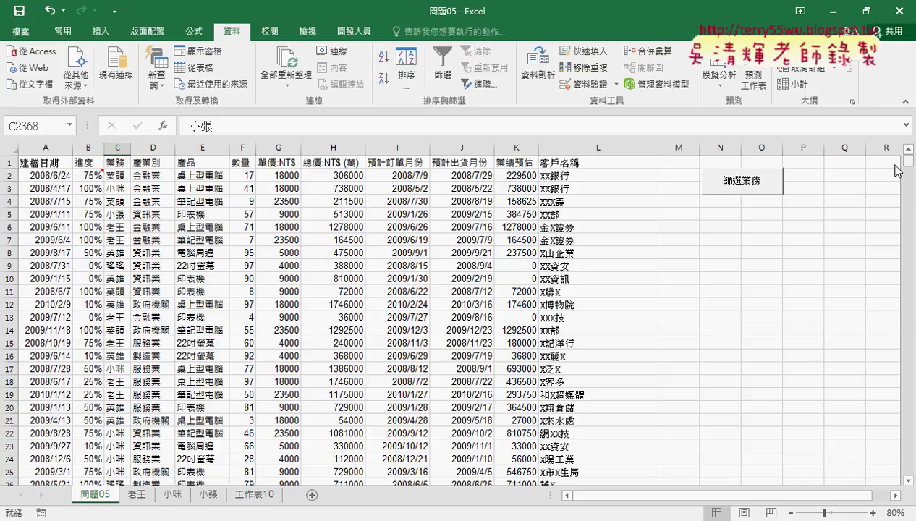
click(754, 178)
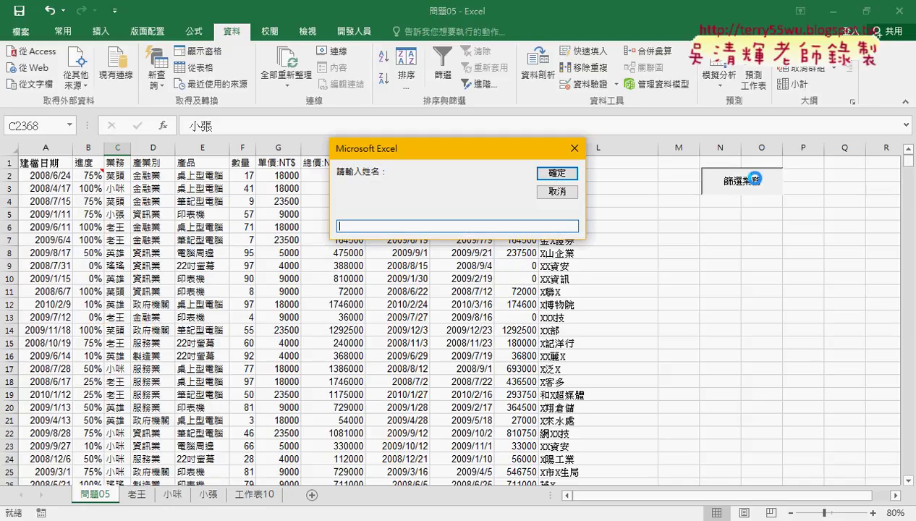
text(X)
click(557, 174)
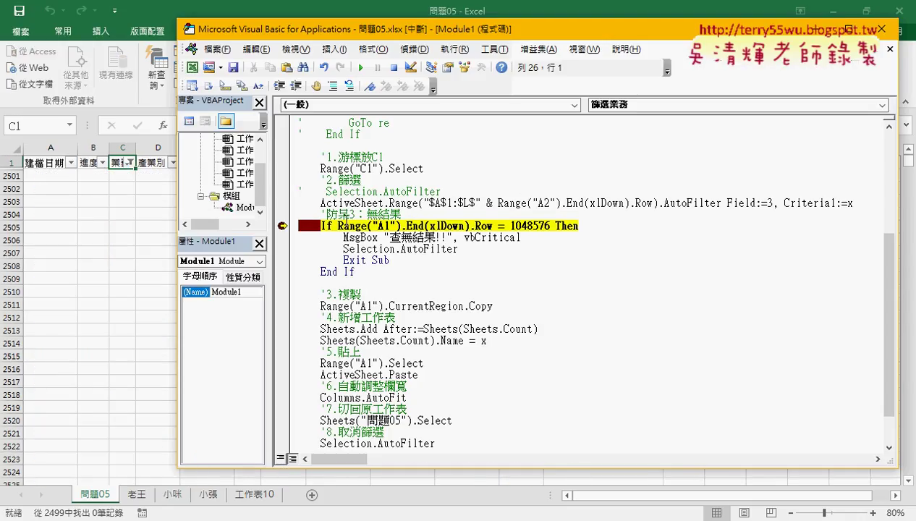
Step: Step through to the no-result warning, dismiss it, and let the macro finish
key(F8)
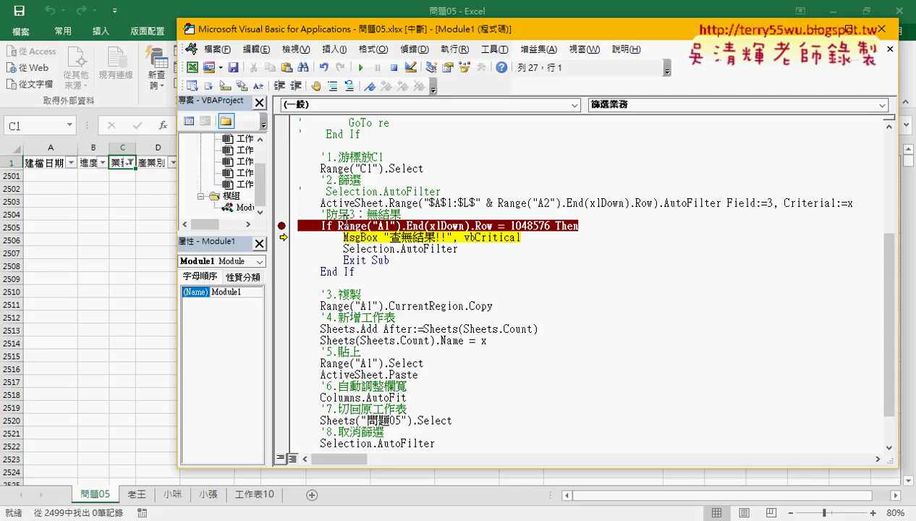
key(F8)
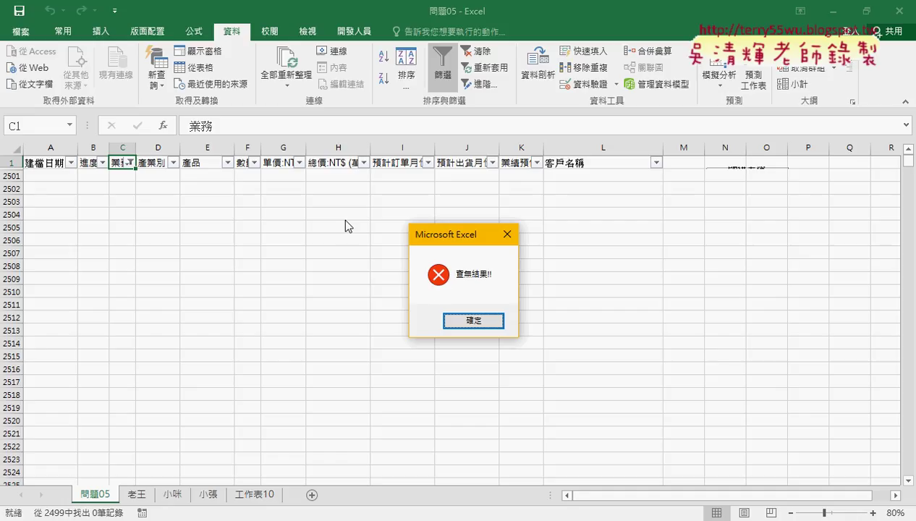
click(486, 324)
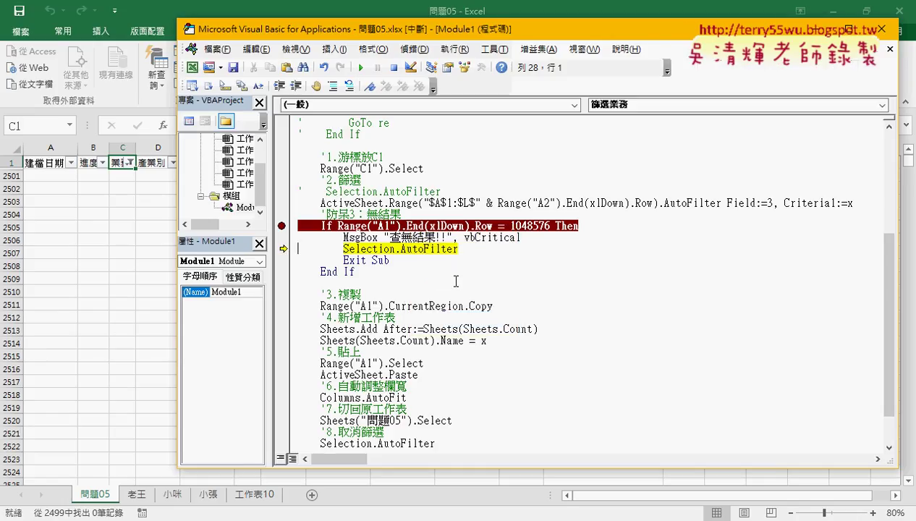
key(F8)
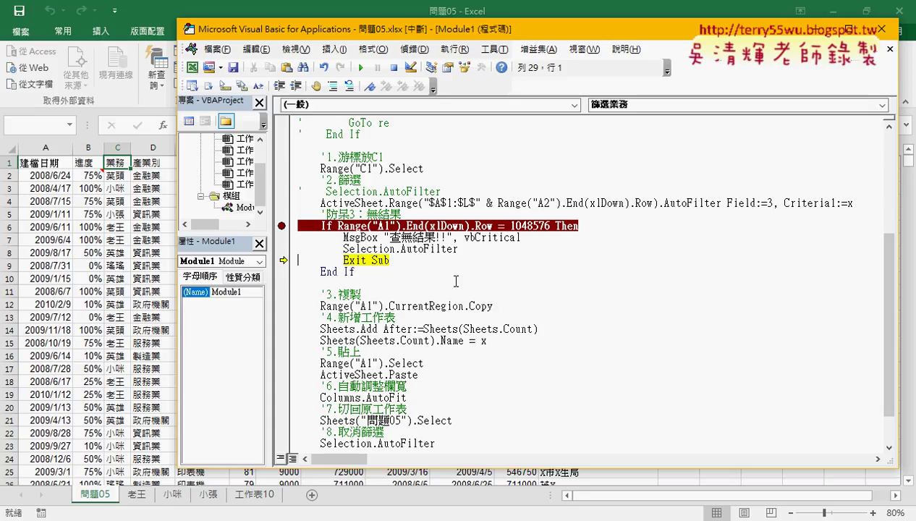
key(F8)
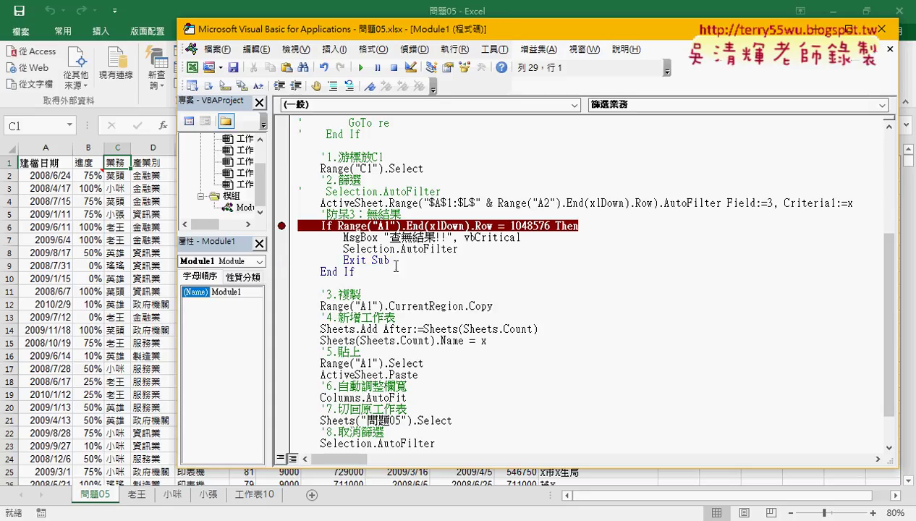
Step: Remove the breakpoint, select the 防呆3 comment line, and bring up the Google Docs notes
click(282, 226)
click(402, 215)
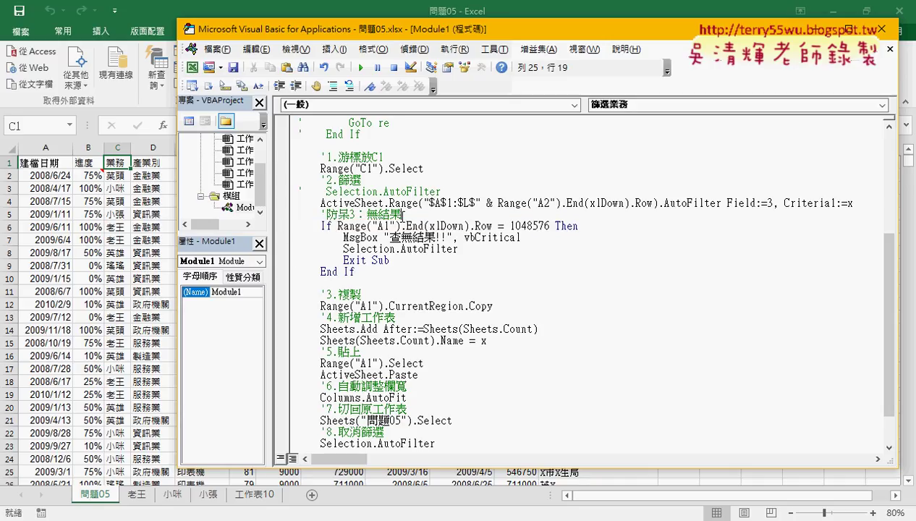
key(shift+Home)
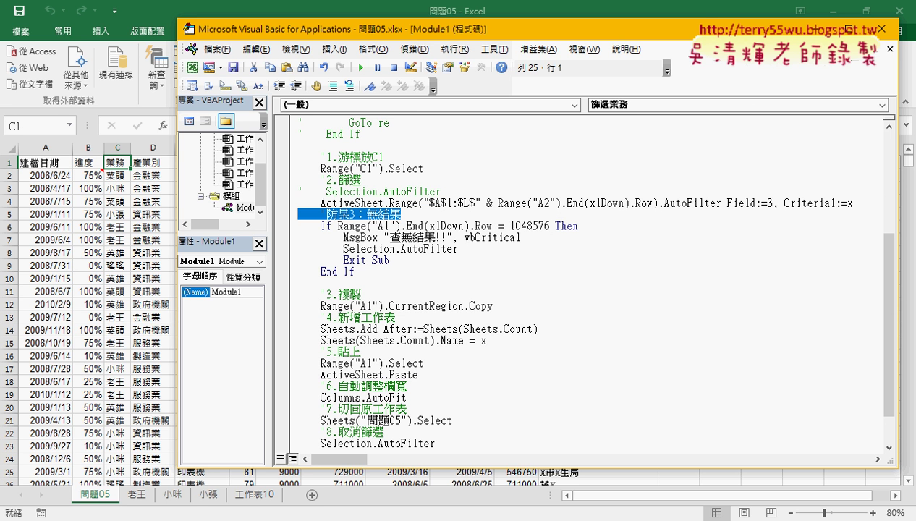
click(228, 489)
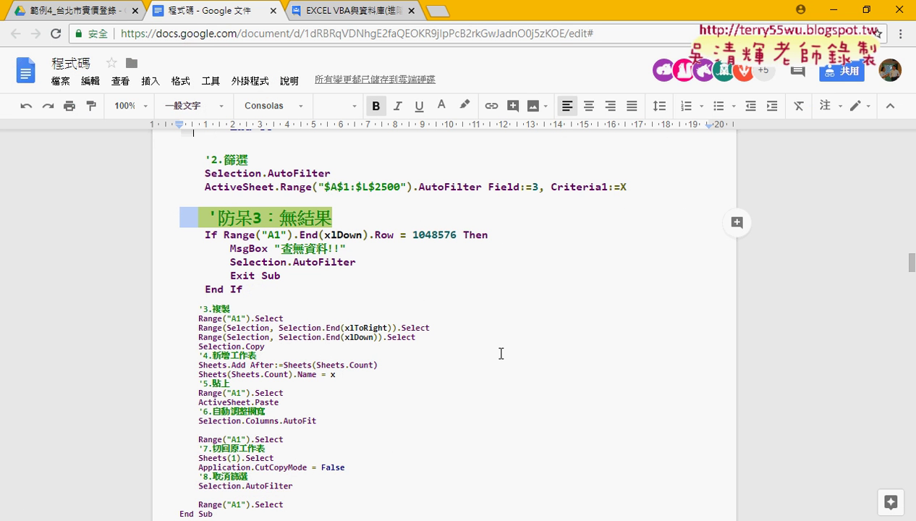
Step: Select the If Range…End If no-result block in the notes, then minimize Chrome
click(303, 249)
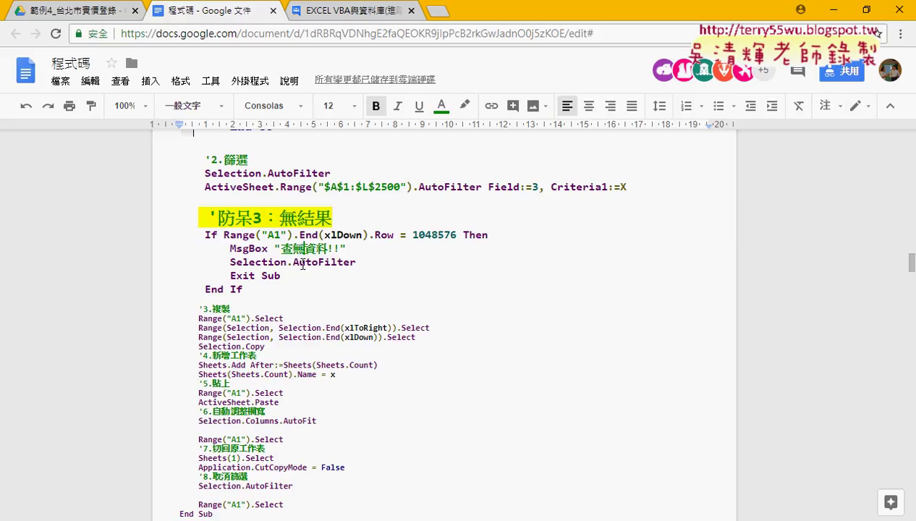
drag(243, 289, 167, 233)
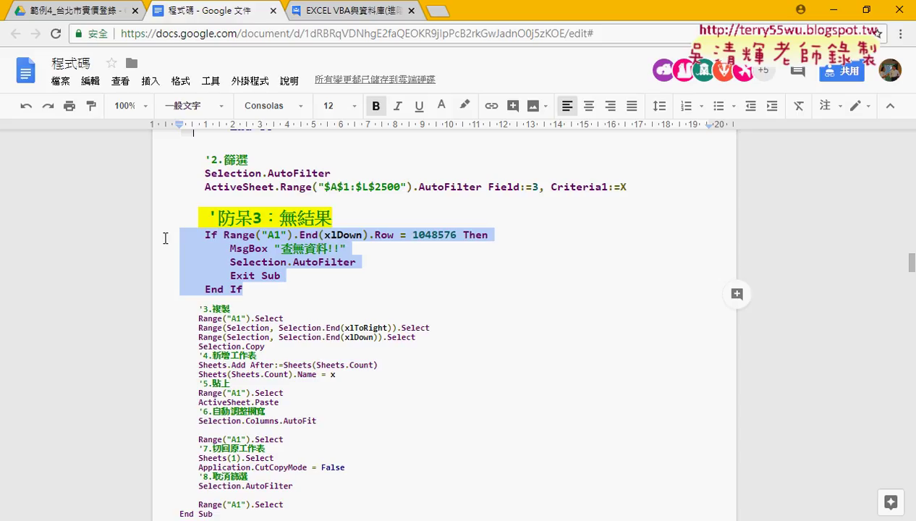
click(831, 16)
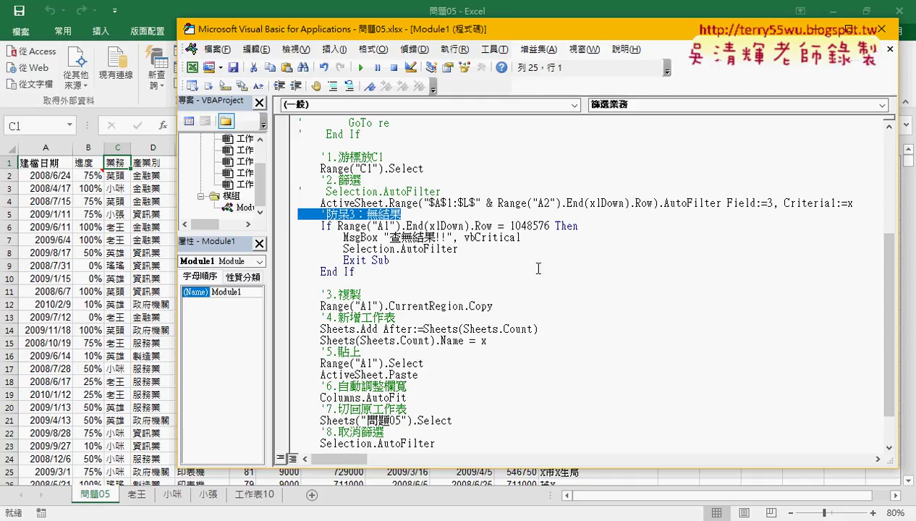
Step: Comment out the 防呆3 no-result If…End If block with Comment Block
scroll(528, 256, up, 2)
scroll(532, 264, up, 1)
scroll(538, 271, up, 2)
scroll(537, 270, up, 1)
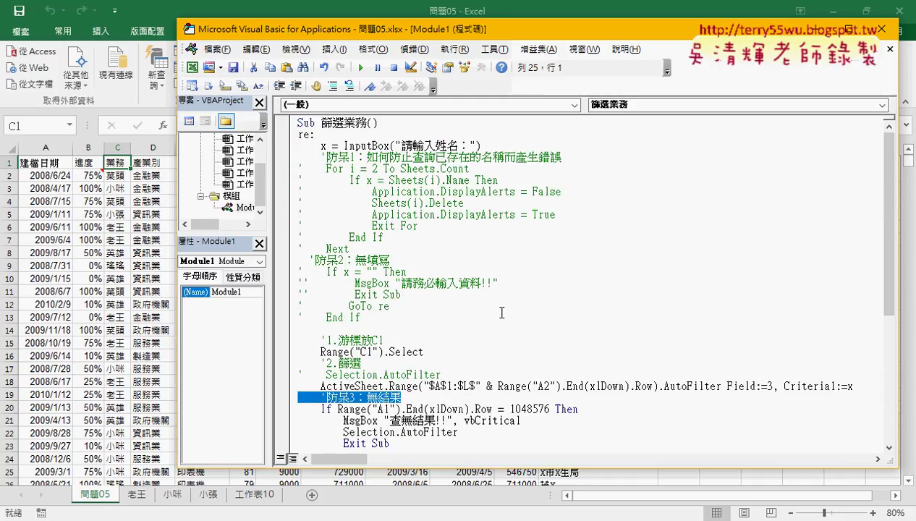
scroll(373, 358, down, 1)
drag(354, 416, 297, 360)
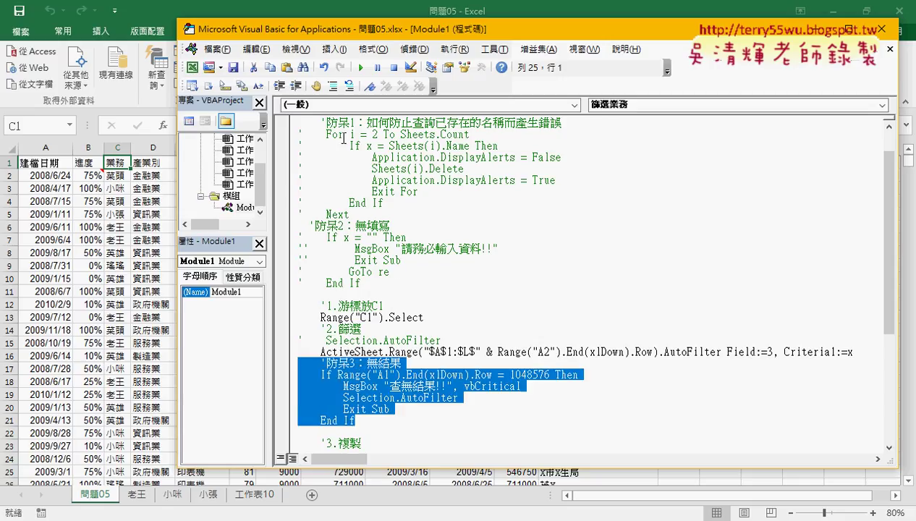
click(332, 85)
Step: Add On Error Resume Next as the first line under Sub 篩選業務()
scroll(345, 257, up, 1)
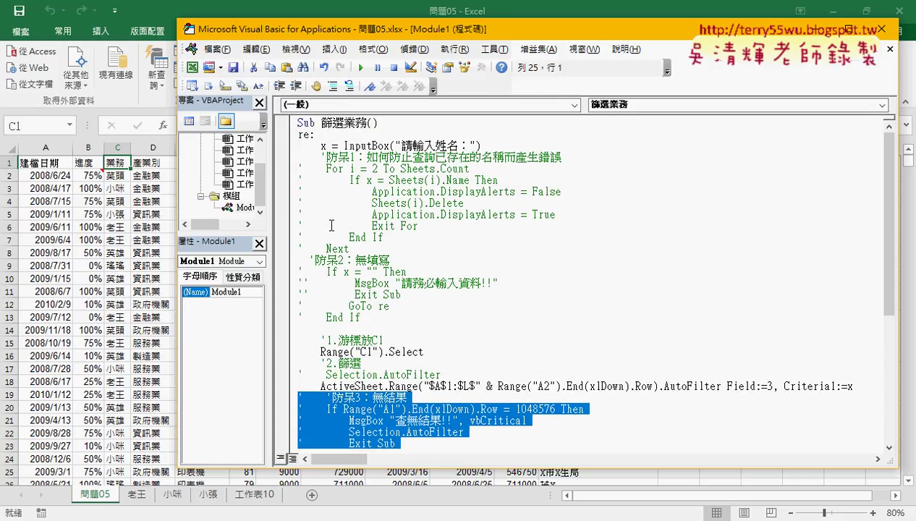
click(401, 123)
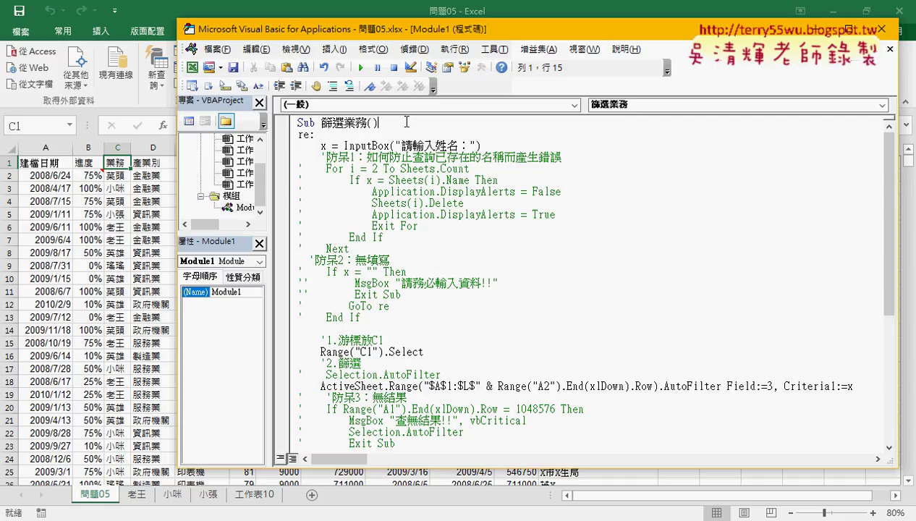
key(Return)
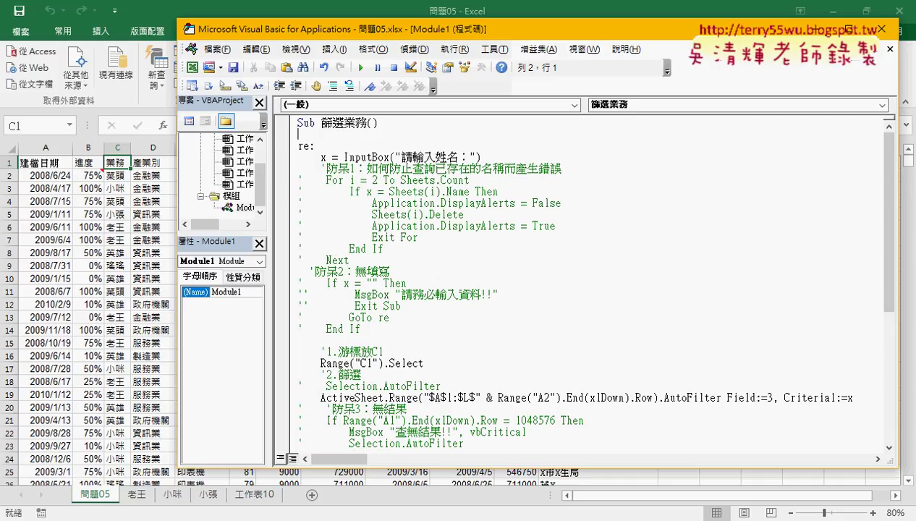
text(on)
text( err)
text(or)
text( s)
key(BackSpace)
text(re)
text(sume )
text(next)
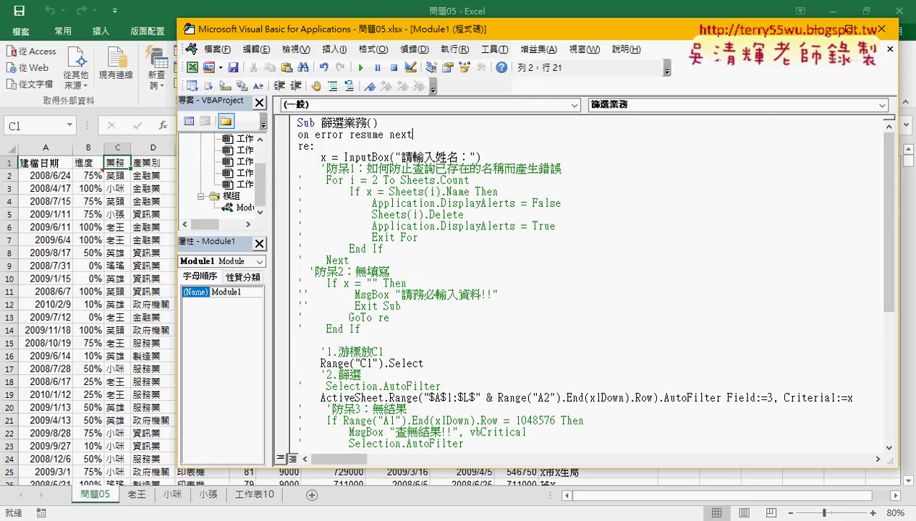
click(314, 146)
drag(412, 135, 297, 134)
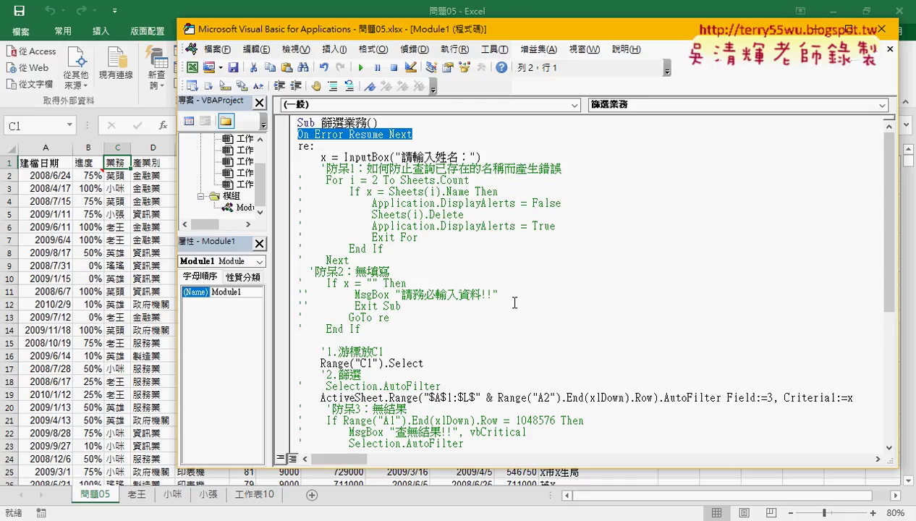
click(535, 9)
Step: Run the 篩選業務 macro twice with a blank name, checking the new sheet 工作表12
click(750, 186)
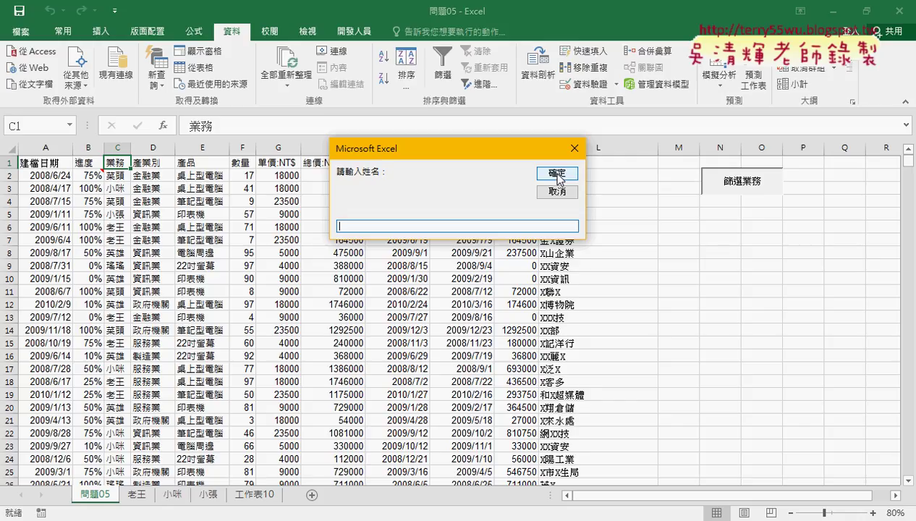
click(557, 177)
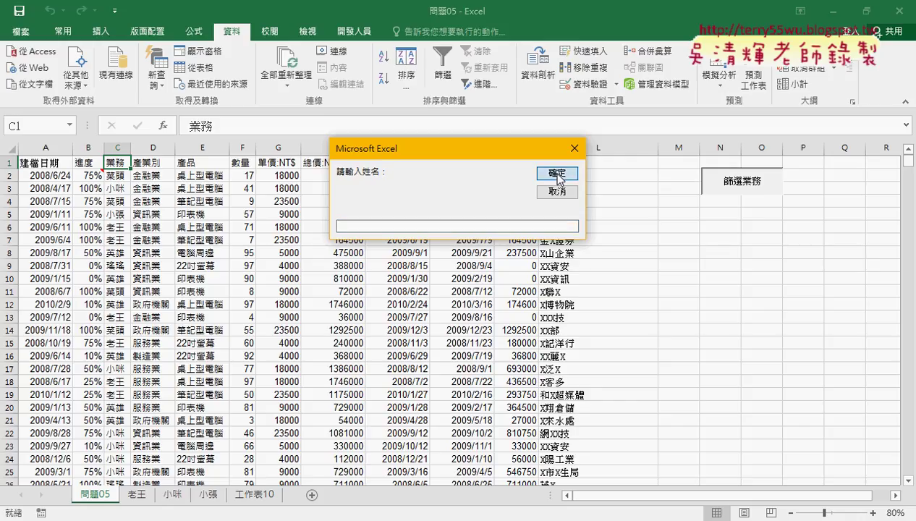
click(557, 176)
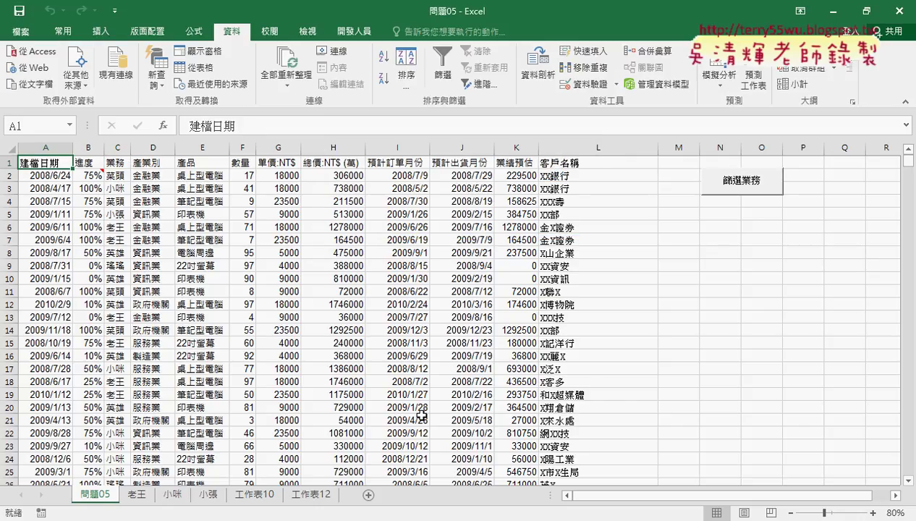
click(312, 496)
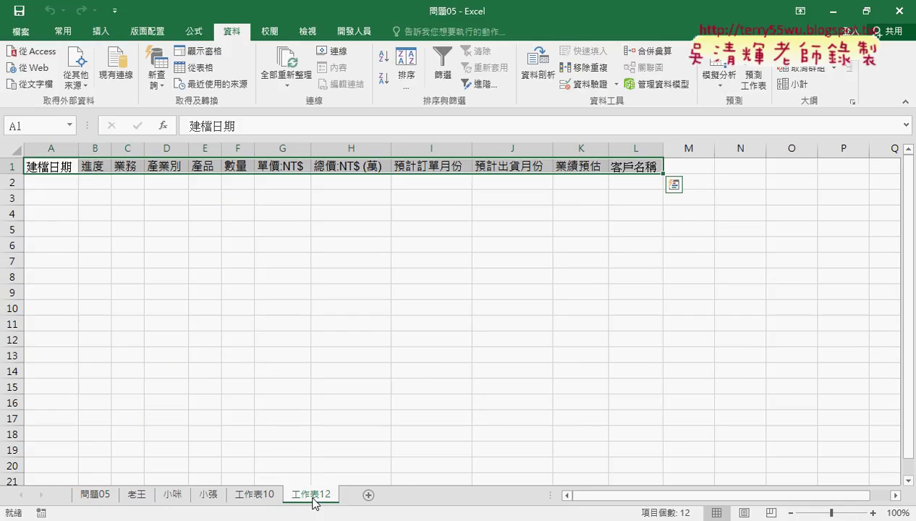
click(94, 496)
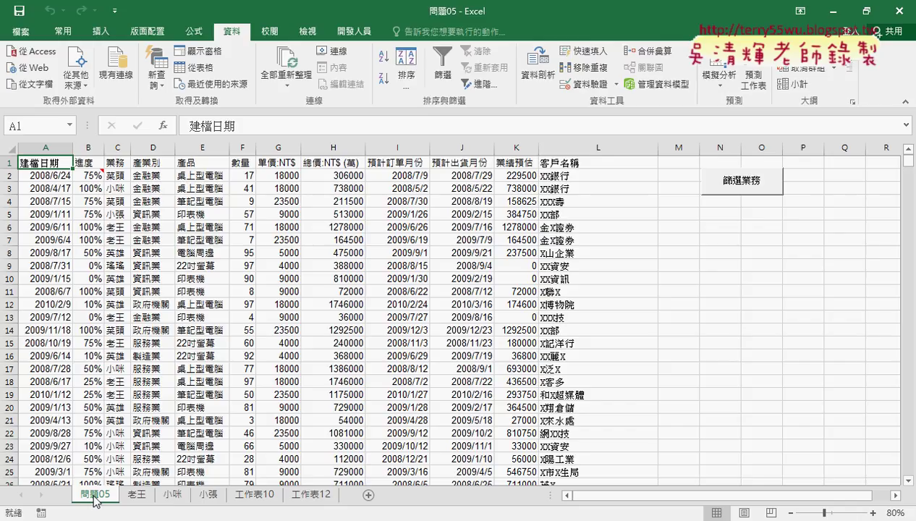
click(724, 189)
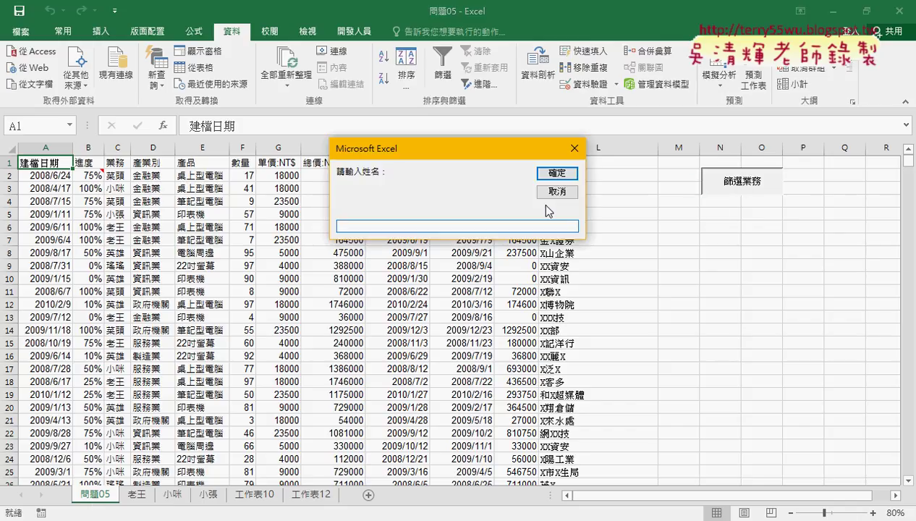
click(554, 173)
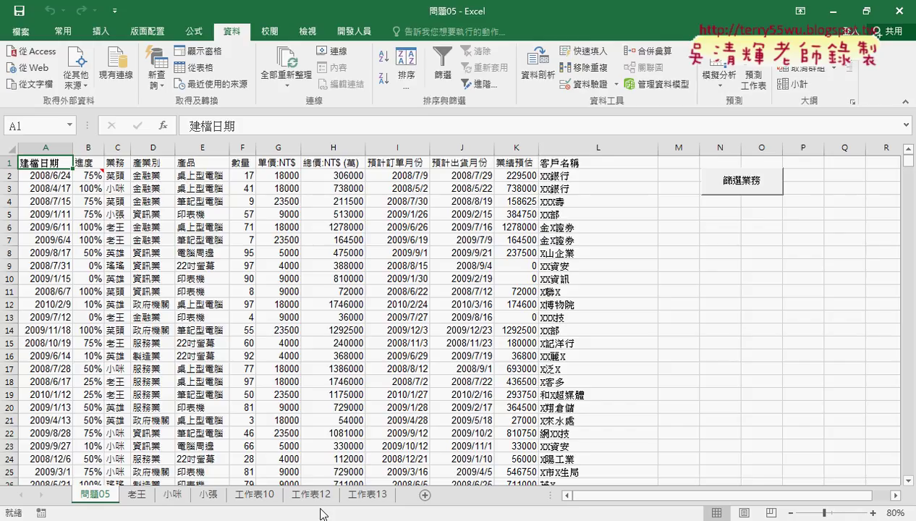
Step: Run the macro with the name X, then return to the 問題05 sheet
click(746, 184)
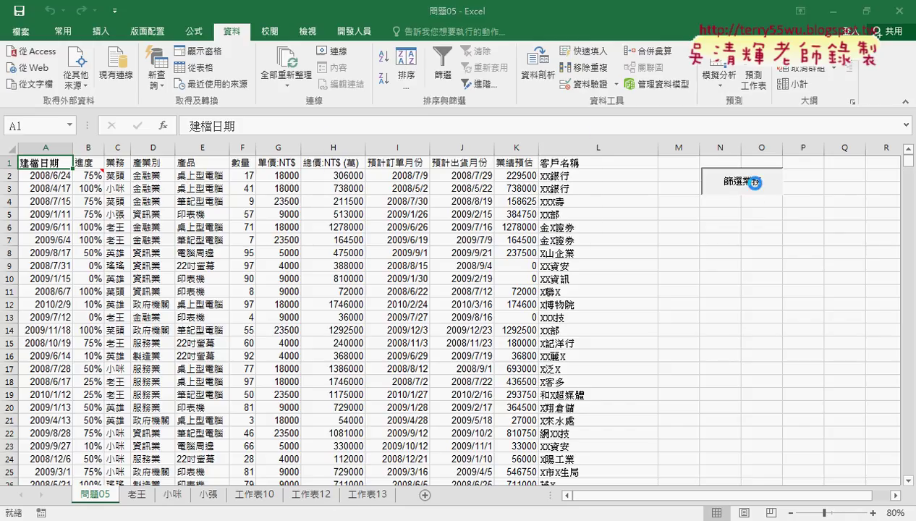
text(X)
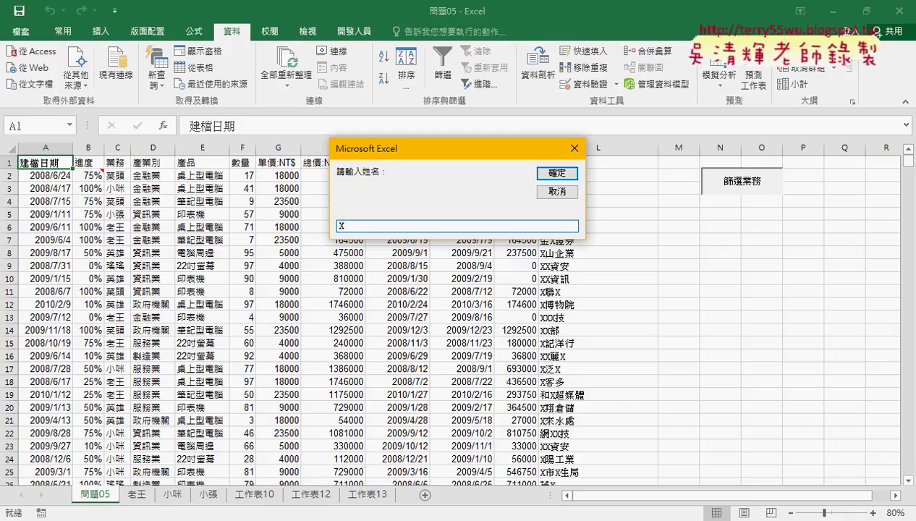
click(556, 173)
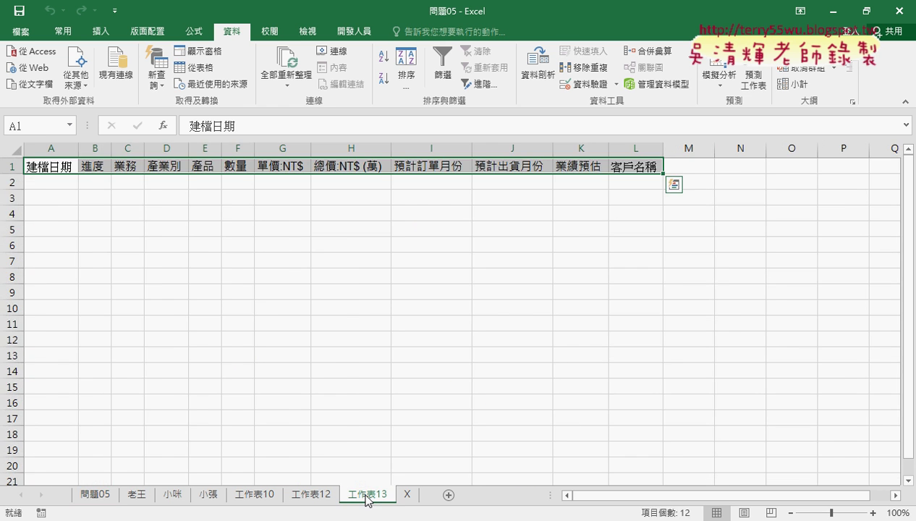
click(91, 495)
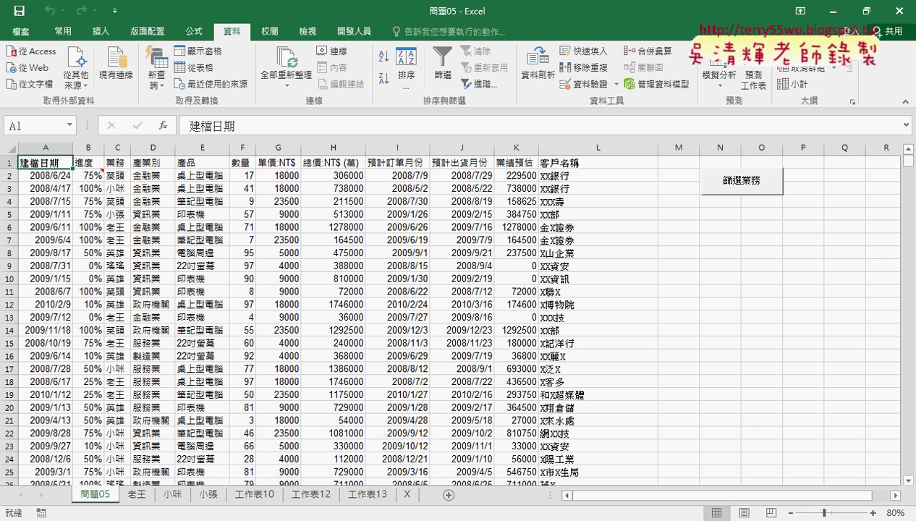
Step: Back in the VBA editor, select Resume Next in the On Error line and scroll through Module1
mouse_move(336, 515)
click(353, 474)
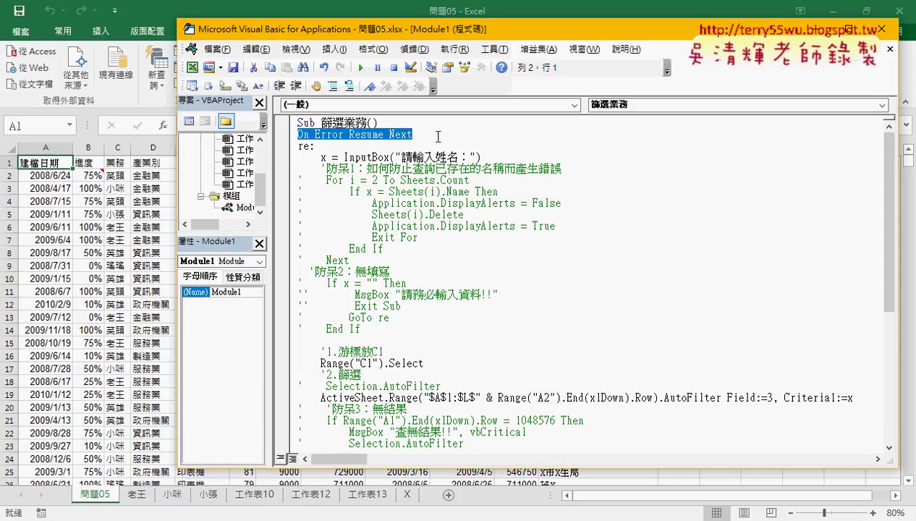
drag(414, 135, 293, 135)
drag(413, 134, 348, 136)
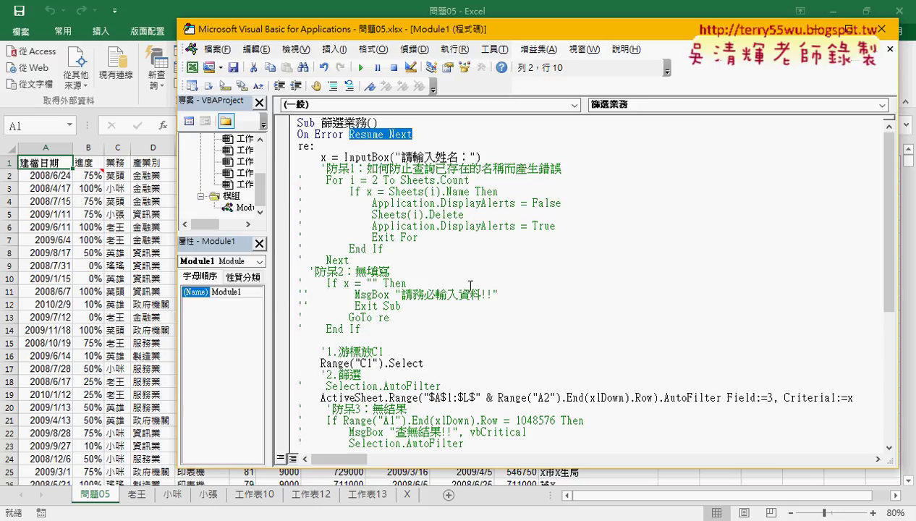
scroll(462, 339, down, 2)
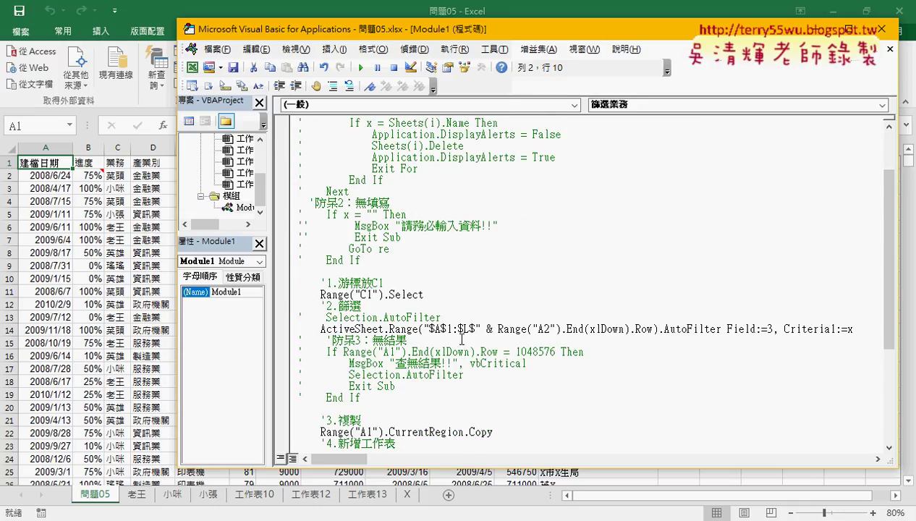
scroll(461, 340, down, 4)
scroll(461, 339, up, 3)
scroll(461, 339, up, 3)
scroll(461, 339, down, 3)
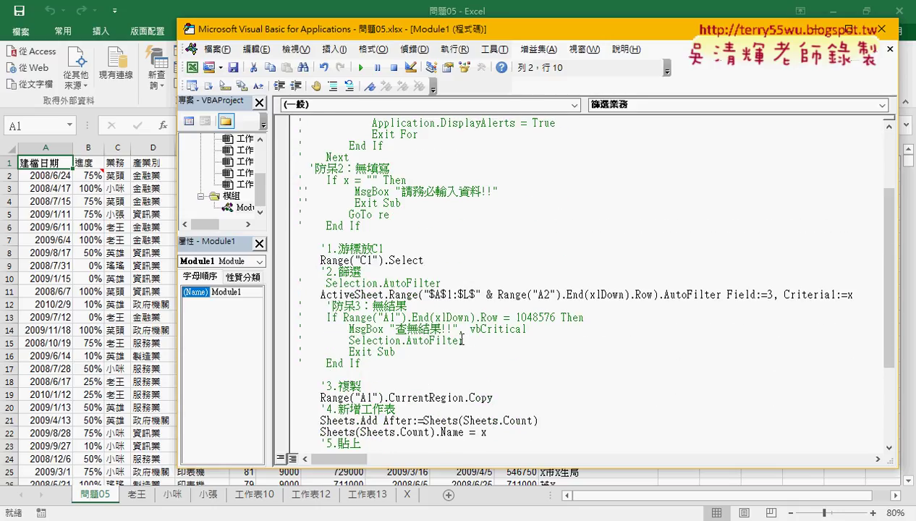
scroll(462, 339, down, 4)
scroll(461, 340, up, 2)
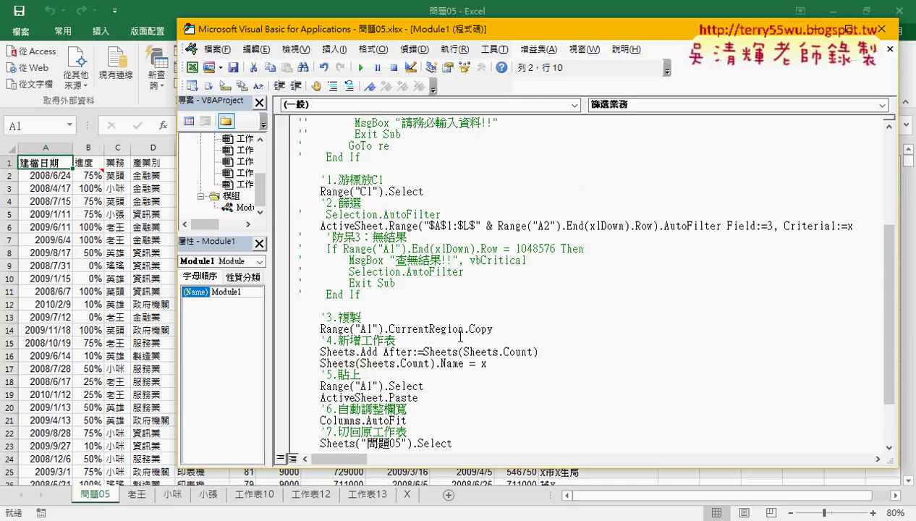
scroll(461, 339, up, 5)
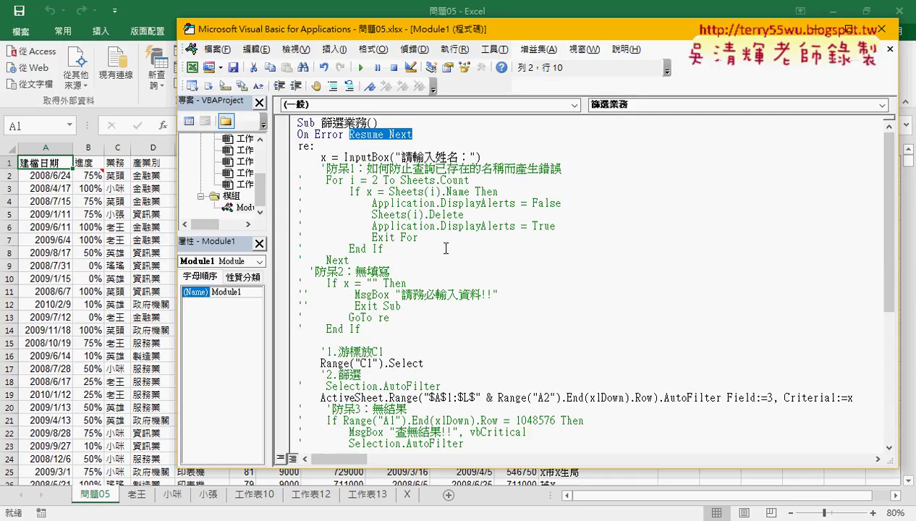
Step: Change the line to On Error GoTo err and add an err: label near the macro's end
text(go)
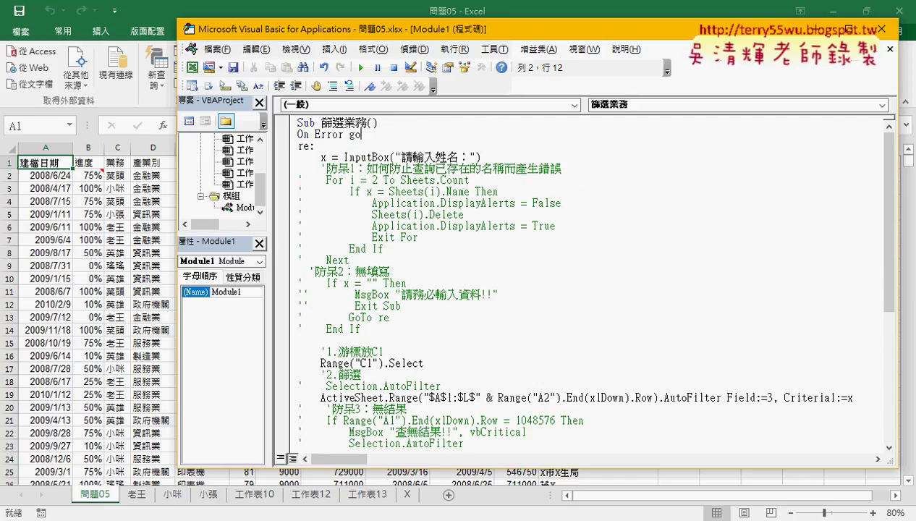
text(to )
text(err)
click(478, 297)
scroll(483, 300, down, 3)
scroll(483, 300, down, 3)
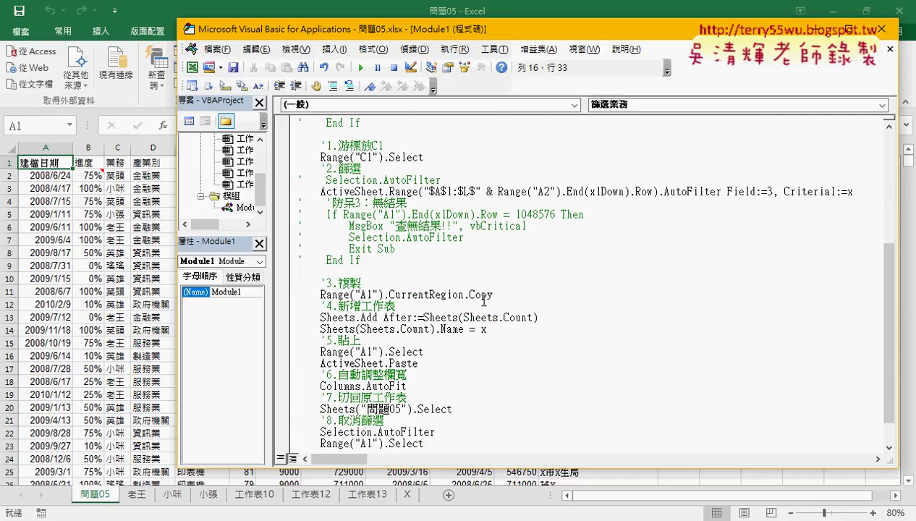
scroll(483, 301, down, 1)
click(429, 397)
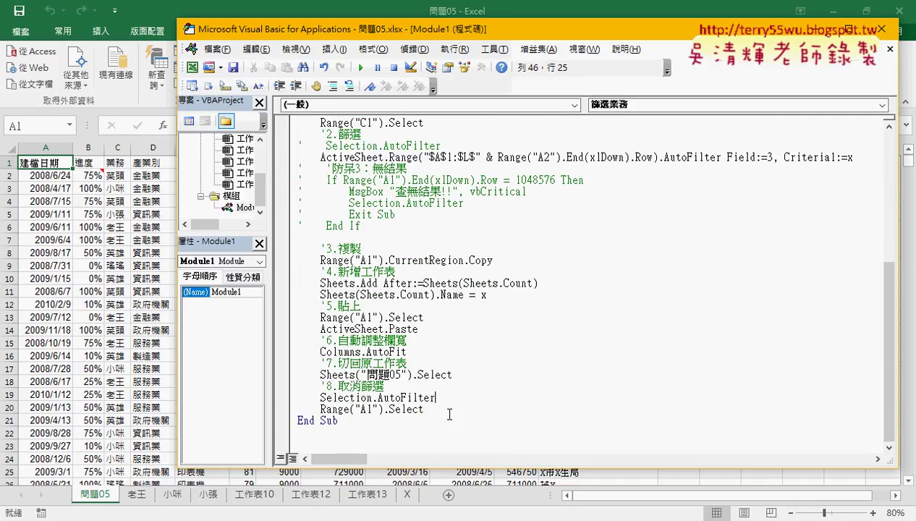
click(449, 412)
key(Return)
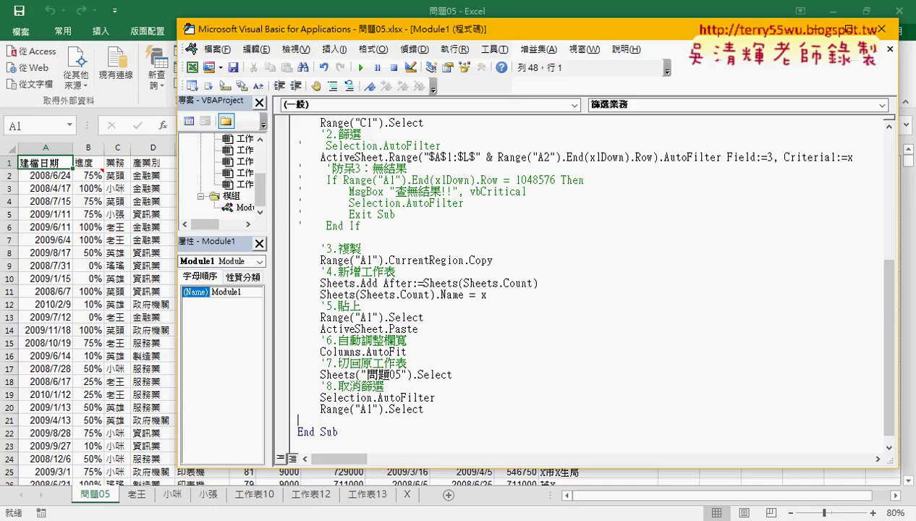
text(err)
text(:)
key(Return)
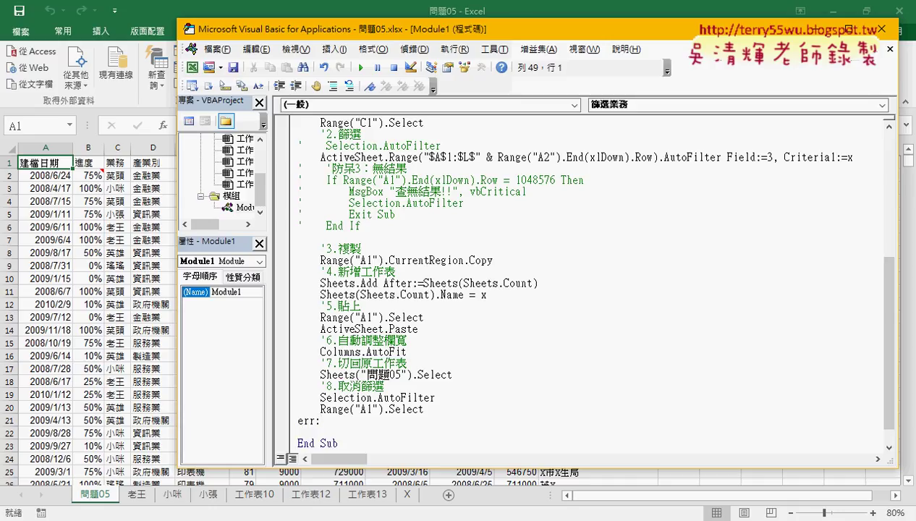
key(Tab)
Step: Place the err: label above the '8.取消篩選 comment, indenting that comment line
drag(435, 398, 320, 400)
key(ctrl+c)
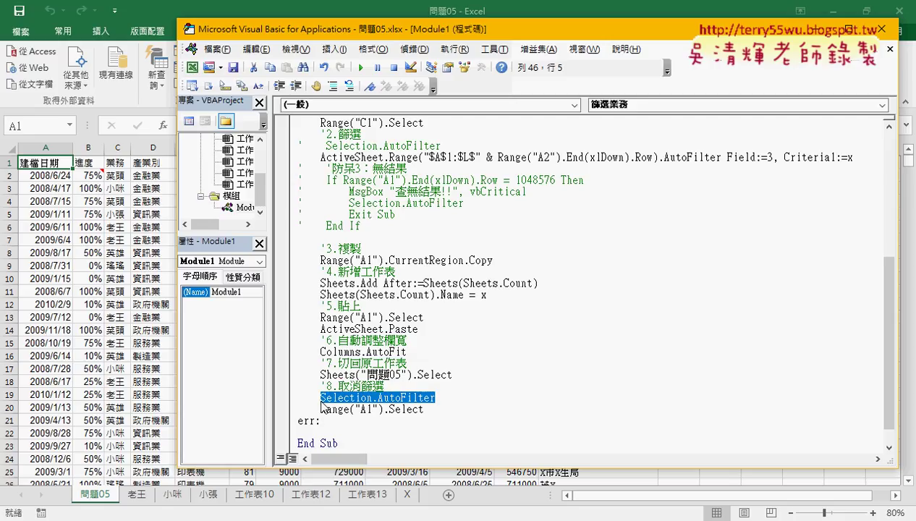
click(322, 432)
key(ctrl+v)
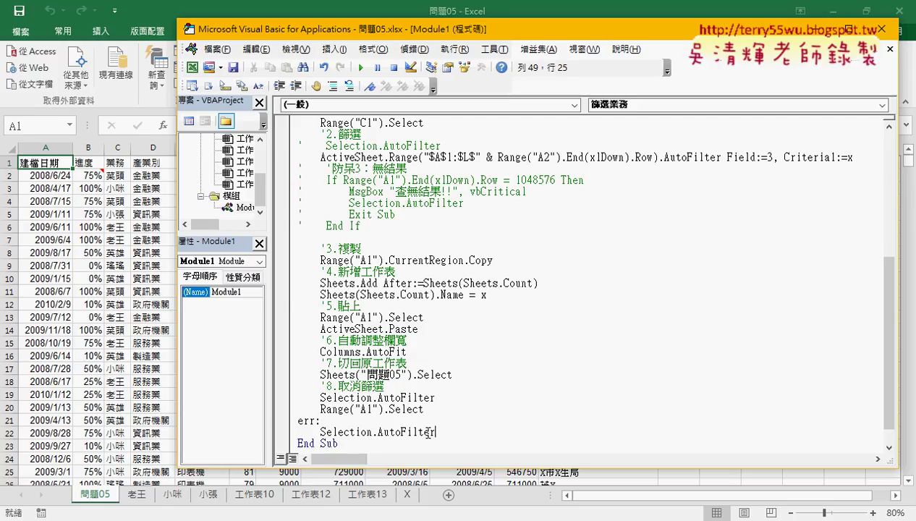
drag(432, 431, 253, 431)
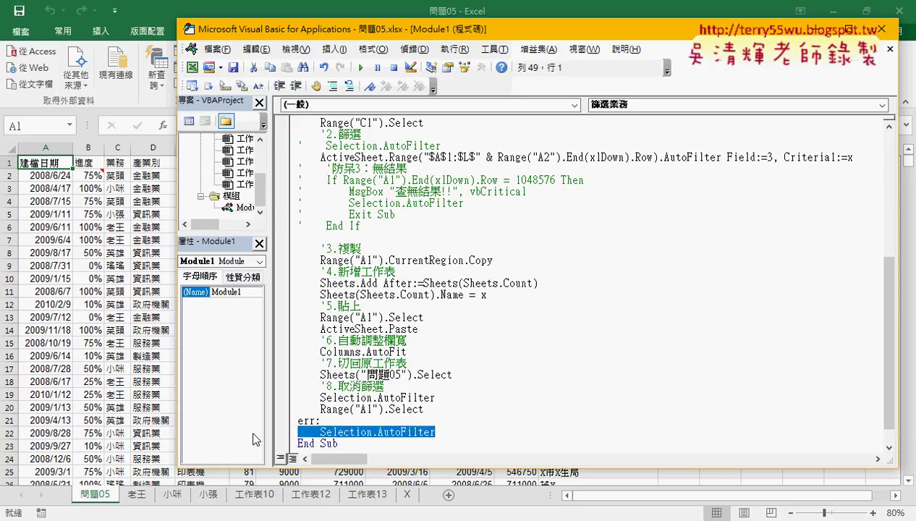
key(Delete)
mouse_move(338, 418)
mouse_down()
mouse_move(273, 417)
mouse_move(297, 387)
mouse_up()
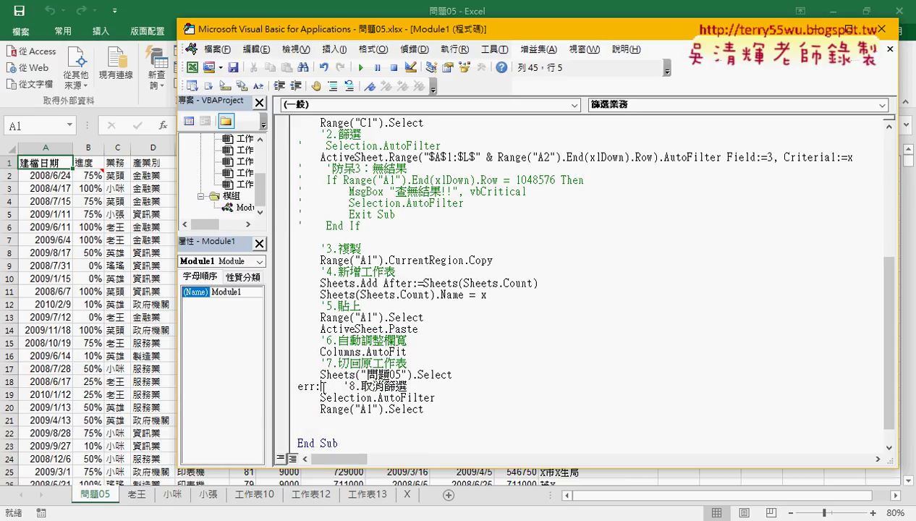
key(Return)
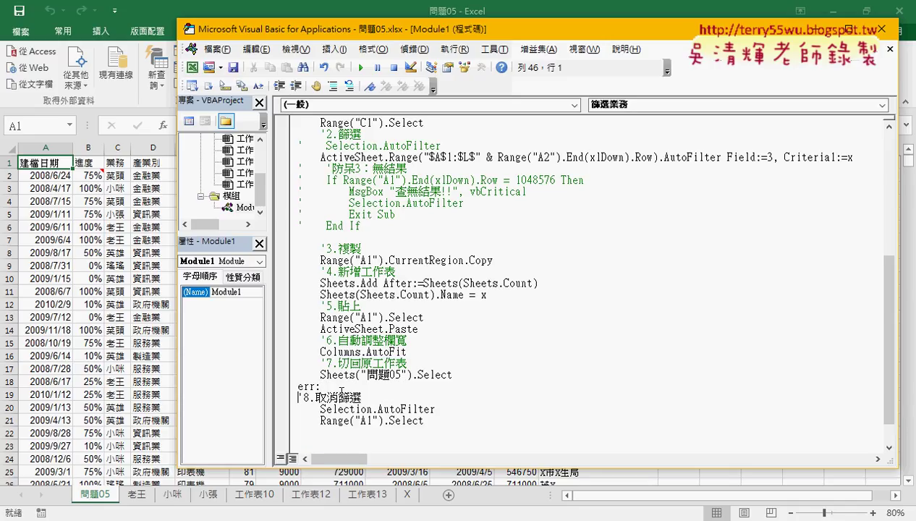
key(Tab)
Step: Move the err: label above the '7.切回原工作表 cleanup lines and remove the stray blank line
click(390, 293)
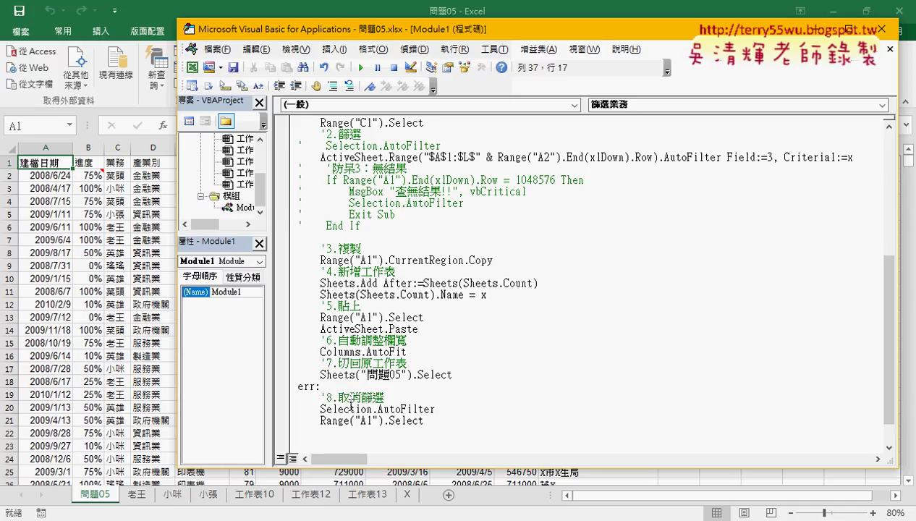
mouse_move(332, 386)
mouse_down()
mouse_move(298, 386)
mouse_move(299, 363)
mouse_up()
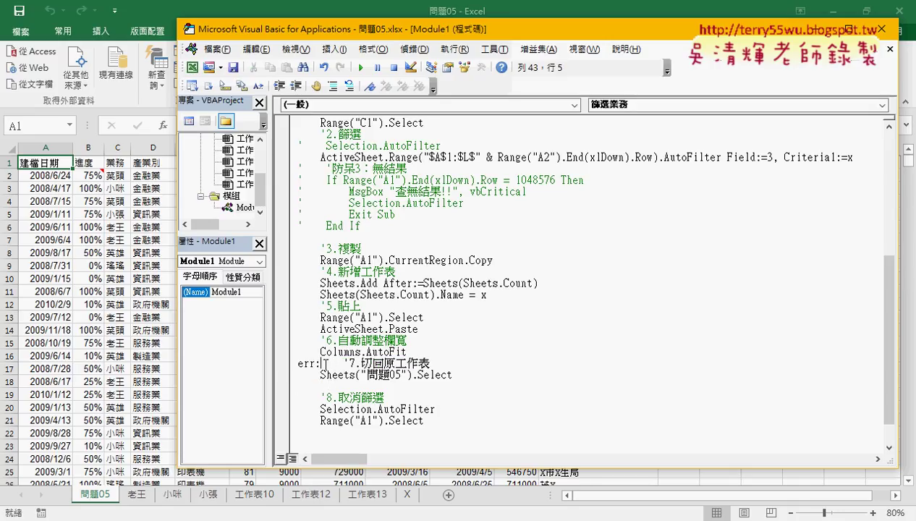
key(Return)
key(Tab)
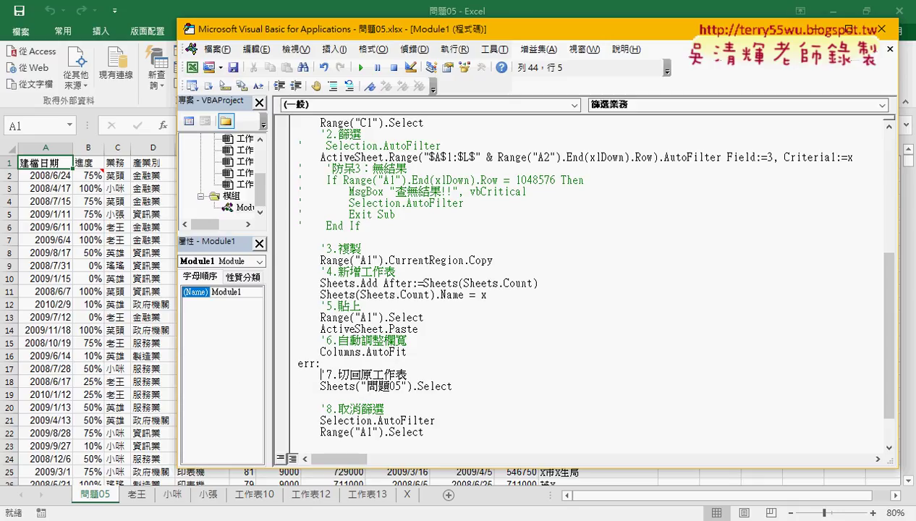
click(482, 387)
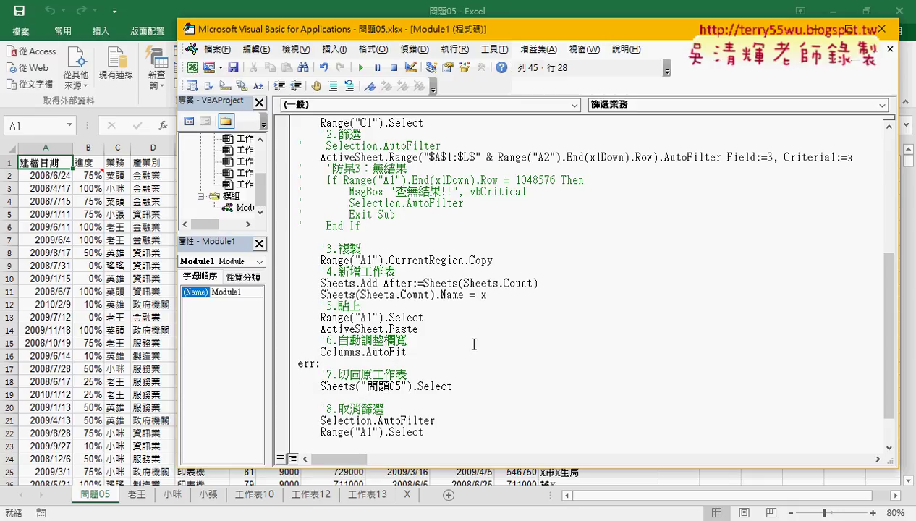
key(Delete)
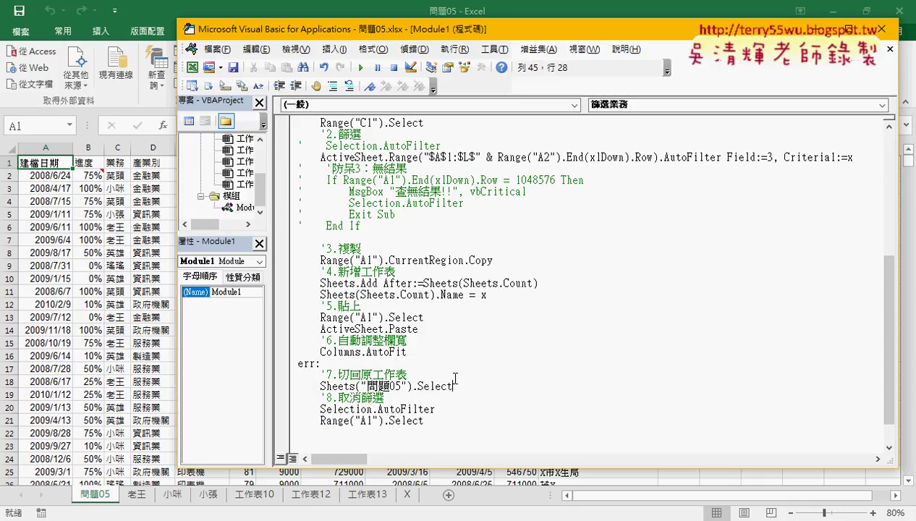
drag(452, 386, 287, 383)
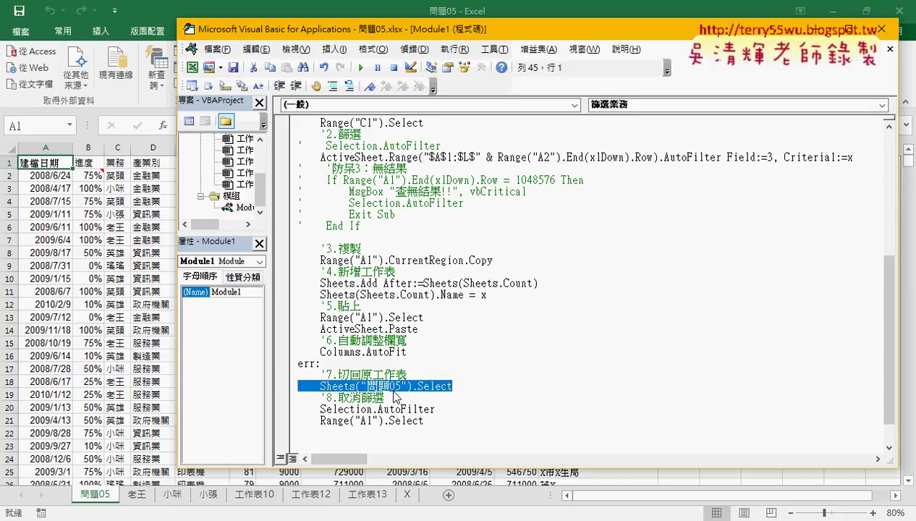
drag(435, 409, 289, 409)
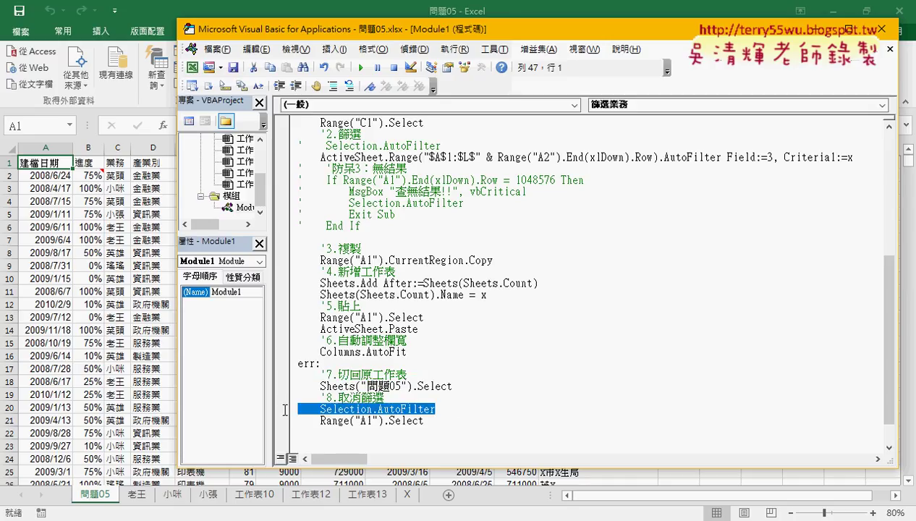
click(332, 362)
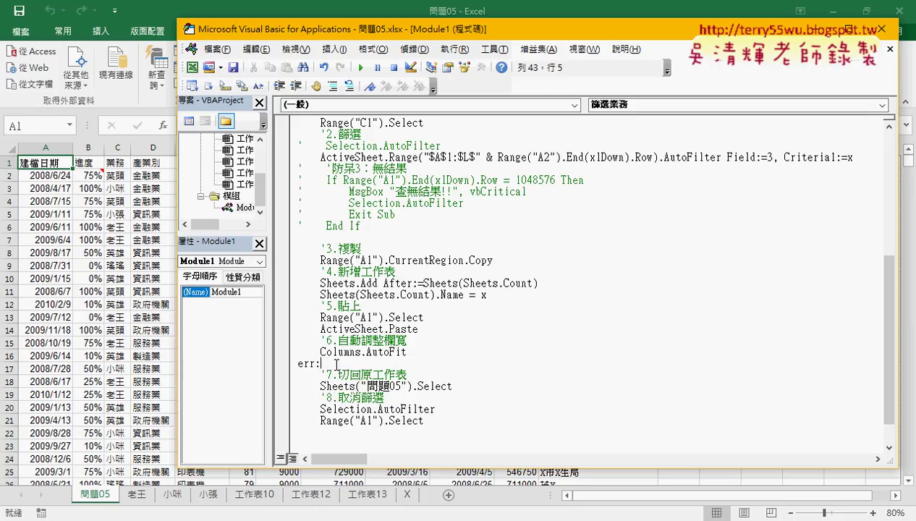
scroll(332, 362, up, 5)
scroll(332, 362, up, 2)
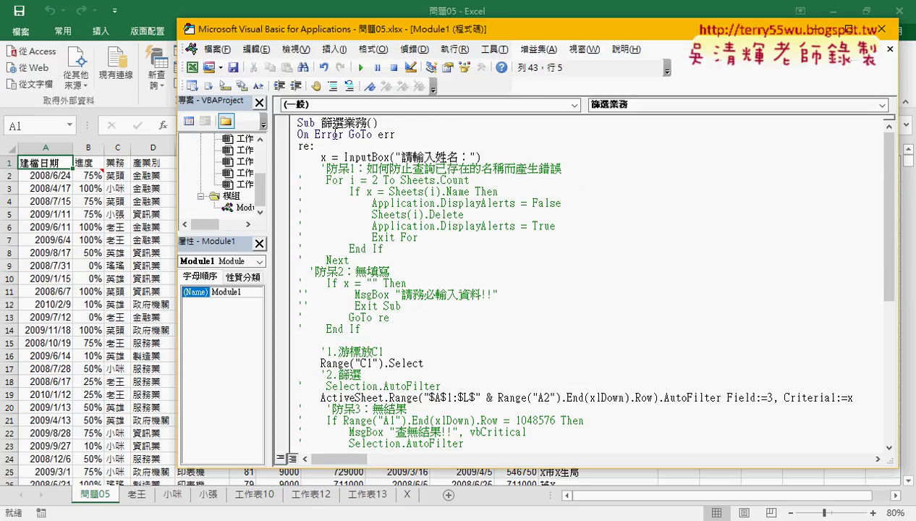
click(398, 134)
drag(398, 134, 376, 134)
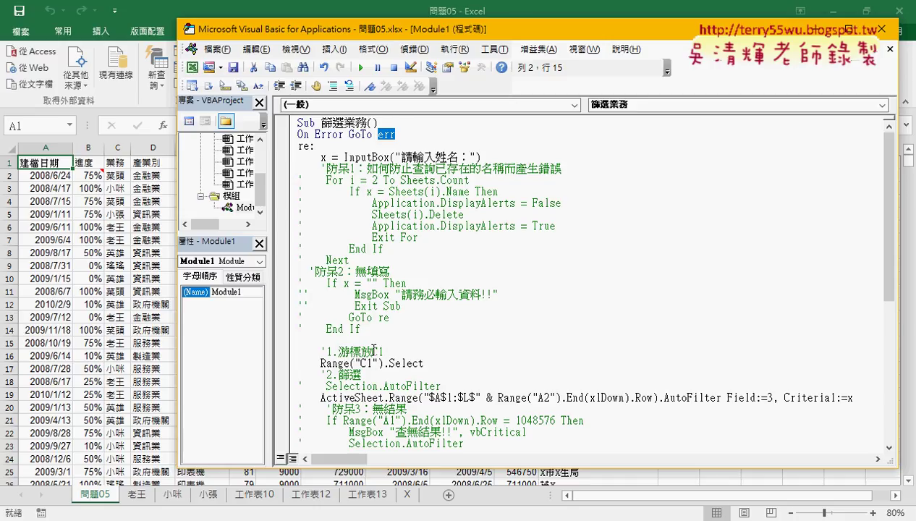
Step: Replace GoTo err with resume next so the line reads On Error Resume Next
key(BackSpace)
key(BackSpace)
key(BackSpace)
key(BackSpace)
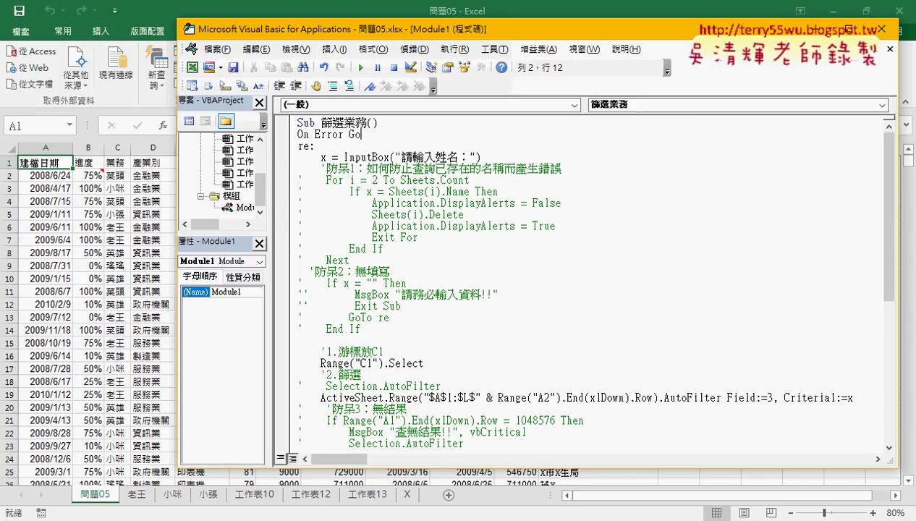
key(BackSpace)
key(BackSpace)
text(res)
text(ume )
text(next)
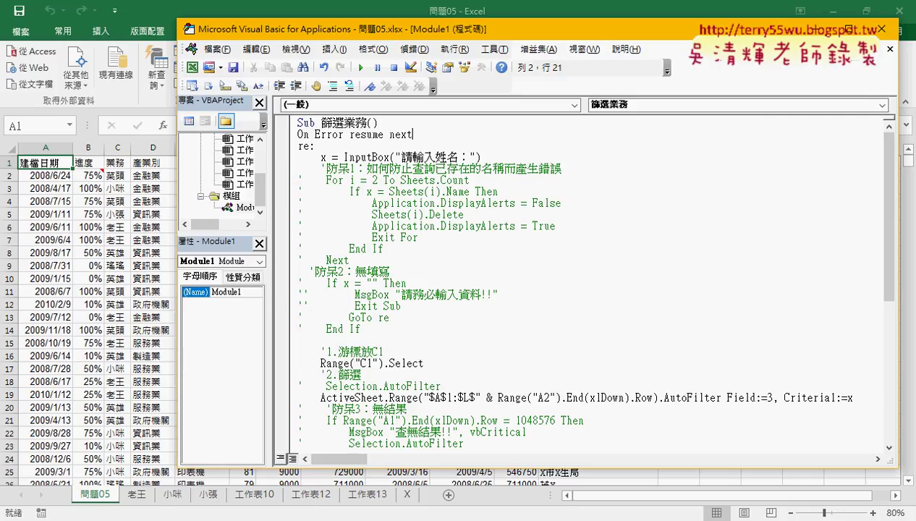
key(Down)
click(298, 135)
drag(298, 135, 428, 135)
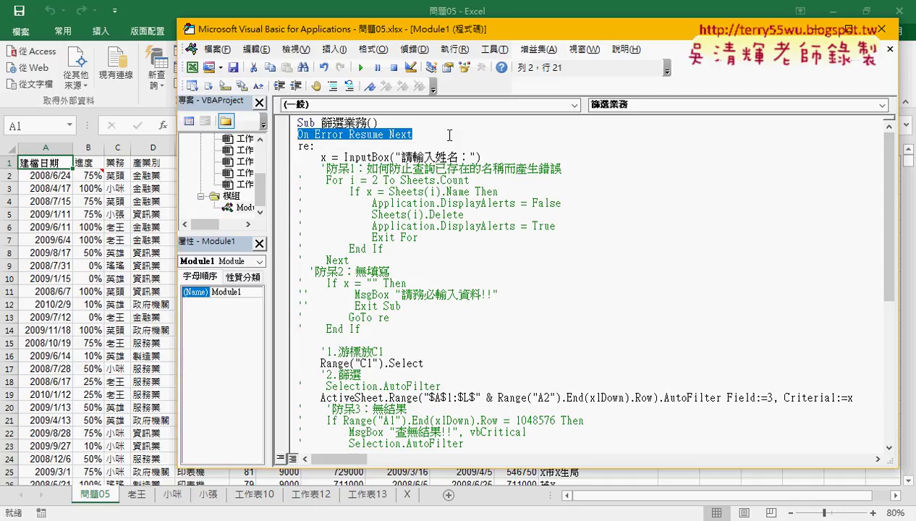
key(Up)
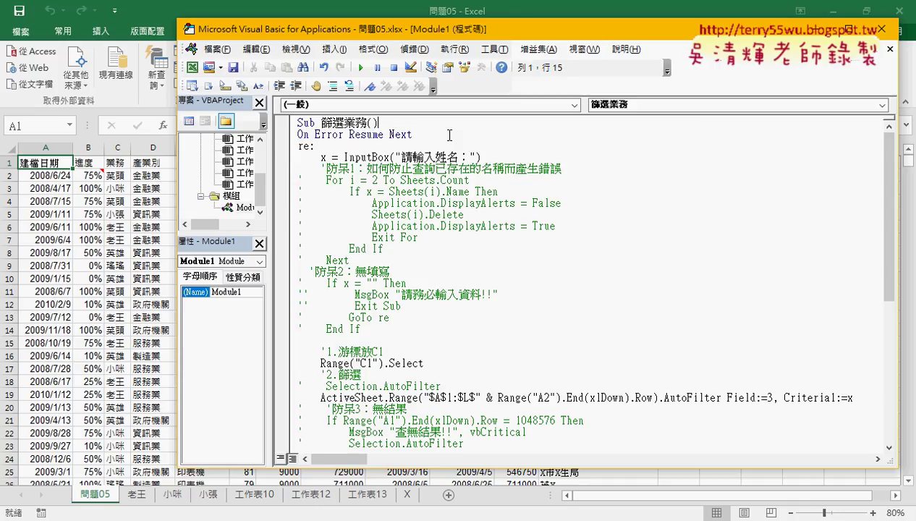
key(Right)
text(')
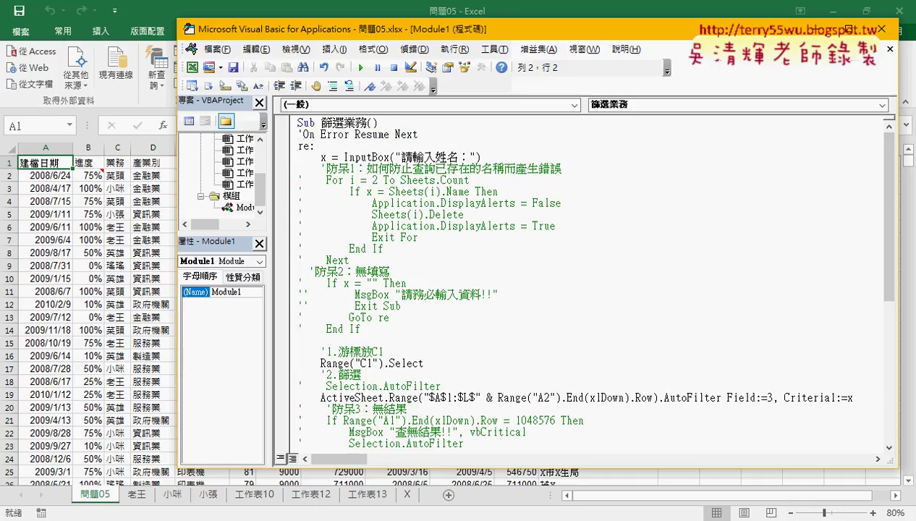
key(BackSpace)
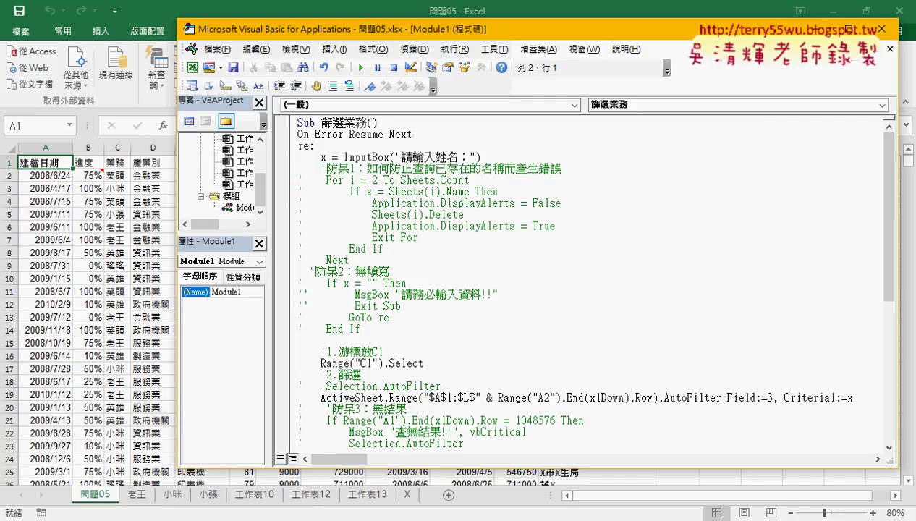